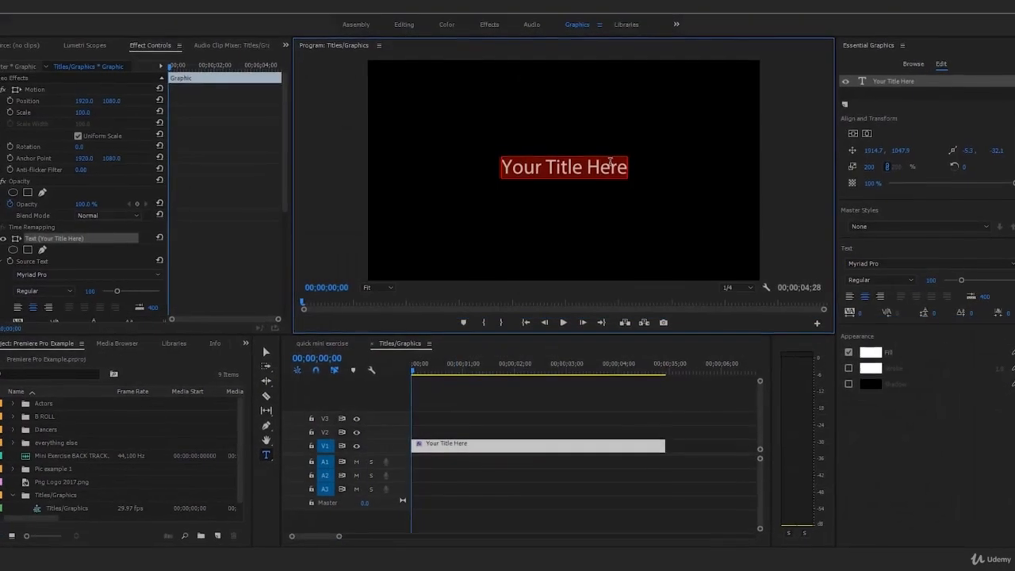
# - Replace the placeholder text of the title graphic with TITLE EXAMPLE
pyautogui.write('TITLE E')
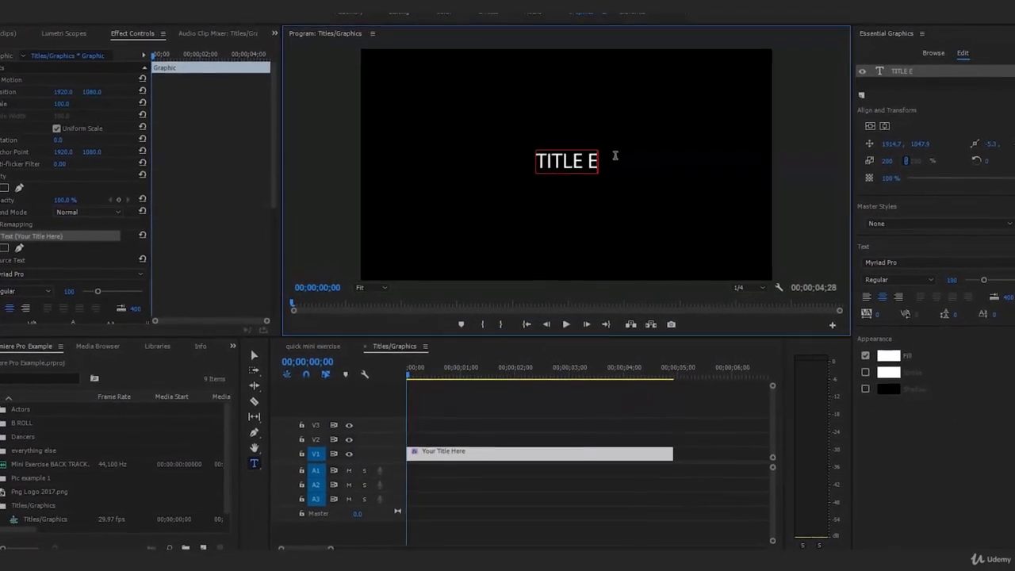
pyautogui.write('XAMPLE')
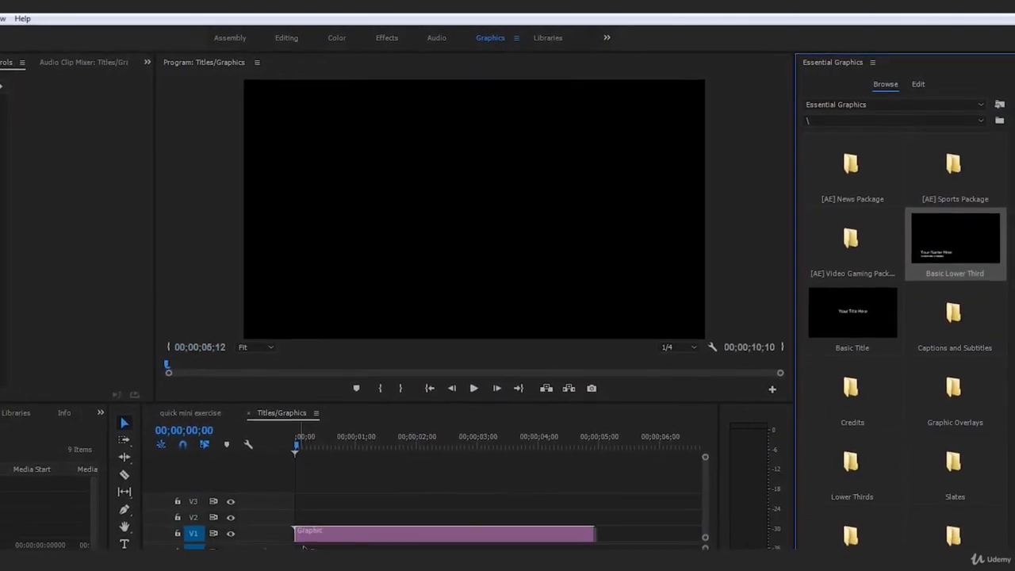
# - Place the Basic Lower Third template at the start of track V1 and play it back
pyautogui.moveTo(303, 547); pyautogui.dragTo(314, 536)
pyautogui.press('space')
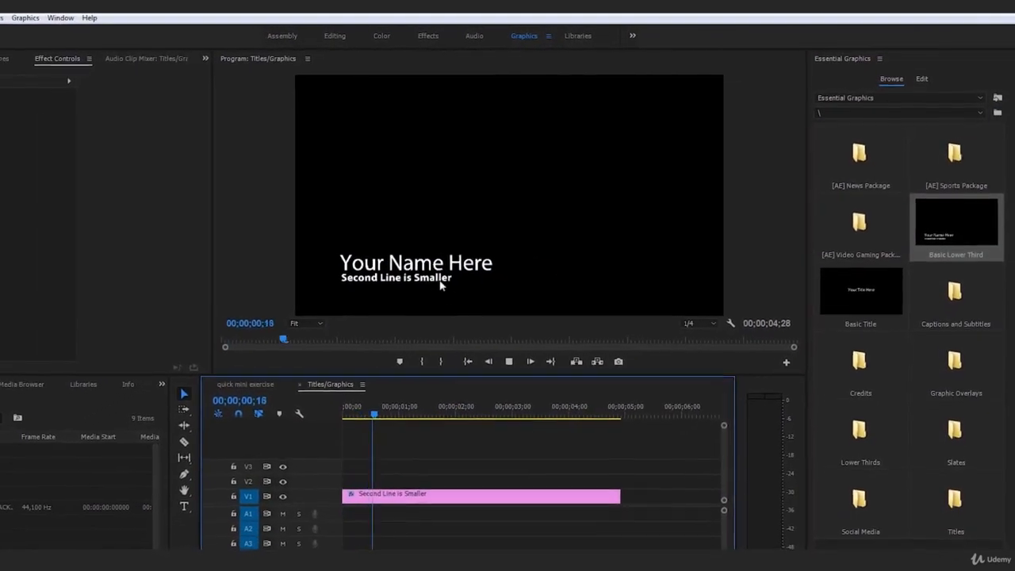
pyautogui.click(428, 279)
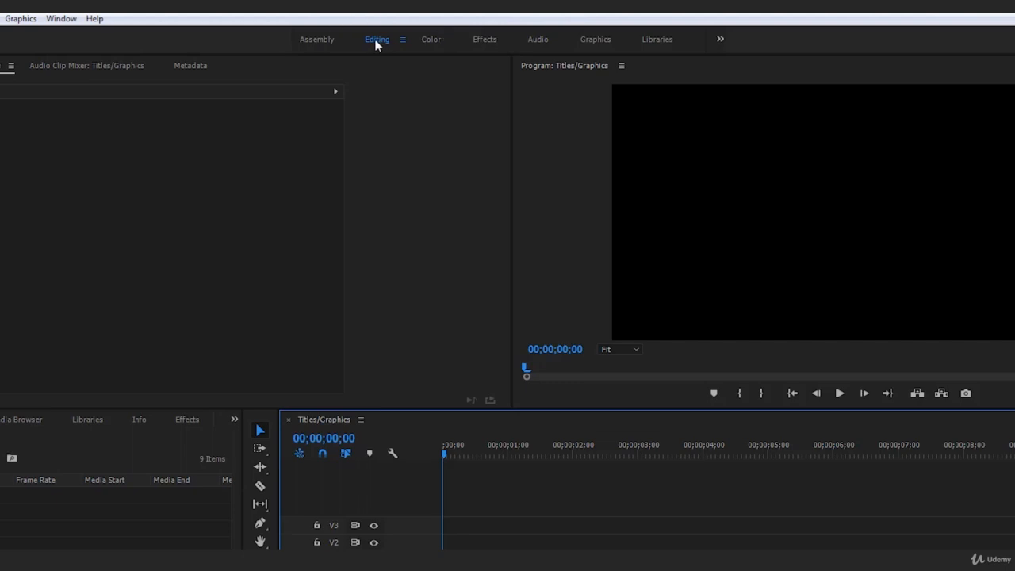
# - Compare the layouts of the Editing and Graphics workspaces
pyautogui.click(321, 41)
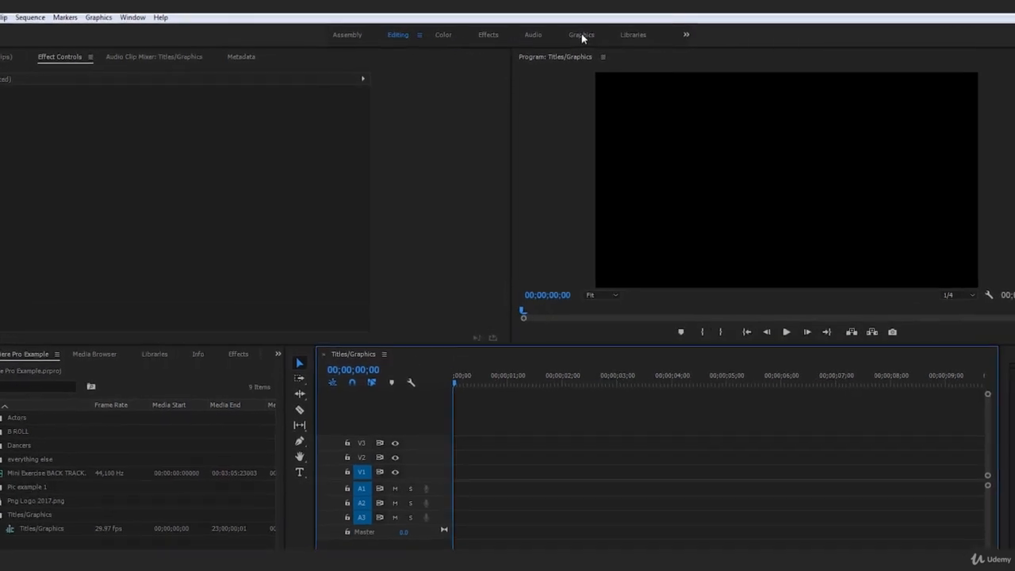
pyautogui.click(594, 38)
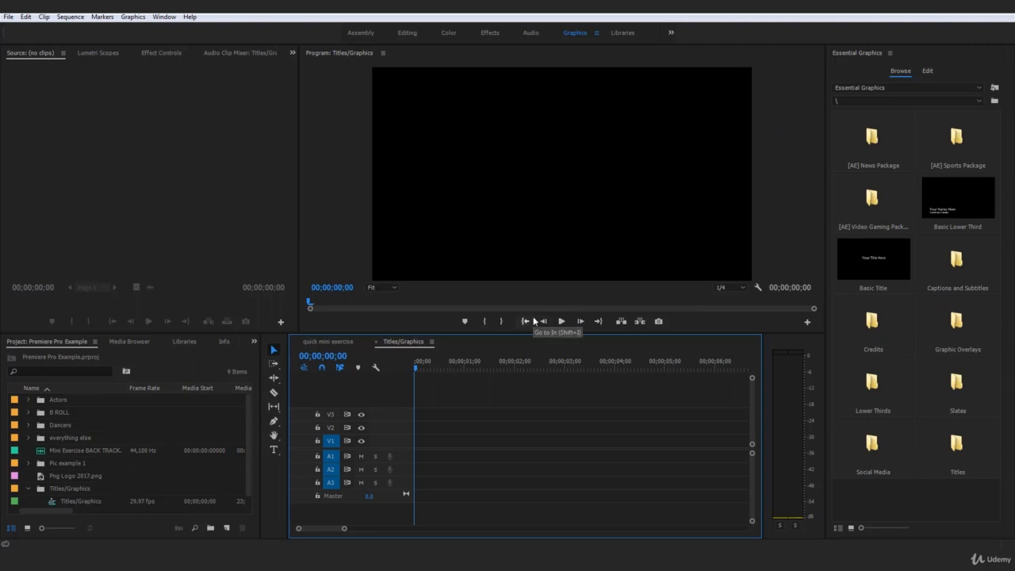
pyautogui.click(411, 37)
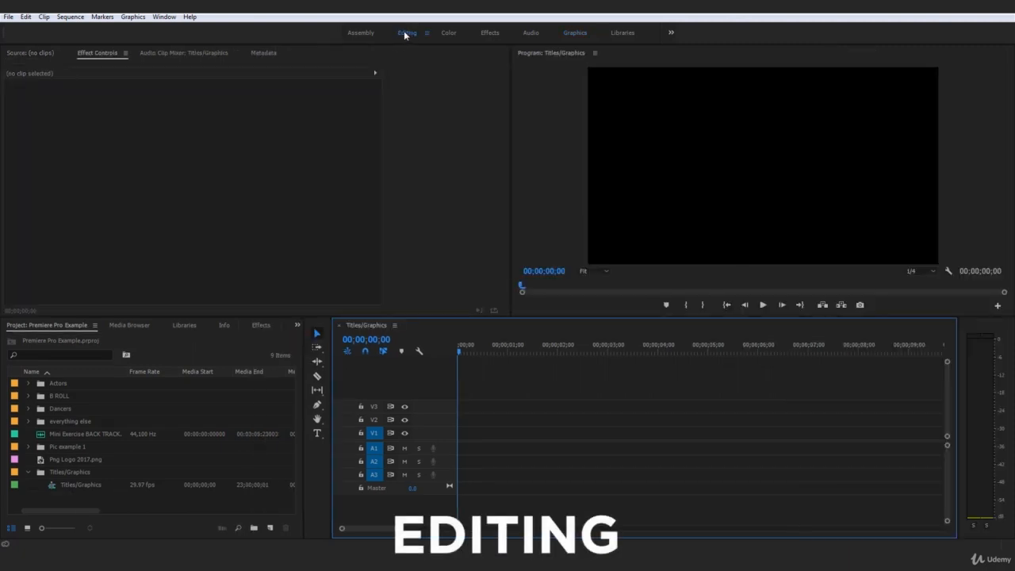
# - Switch to the Graphics workspace and place the Basic Title template at the start of track V1
pyautogui.click(576, 36)
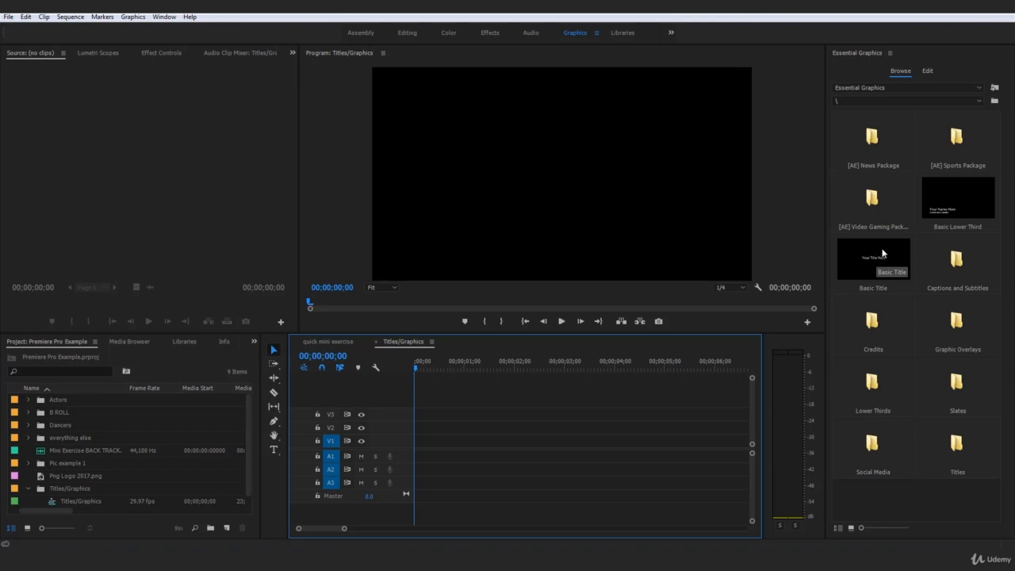
pyautogui.moveTo(872, 260); pyautogui.dragTo(420, 436)
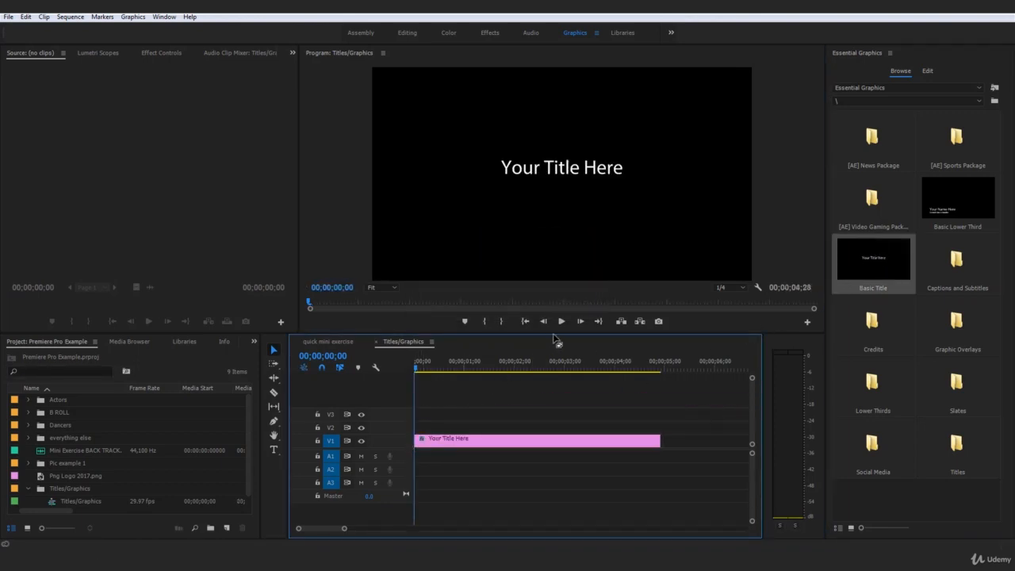
# - Nudge the "Your Title Here" text slightly downward in the frame, to about 1914.7, 1047.9, and deselect it
pyautogui.click(477, 442)
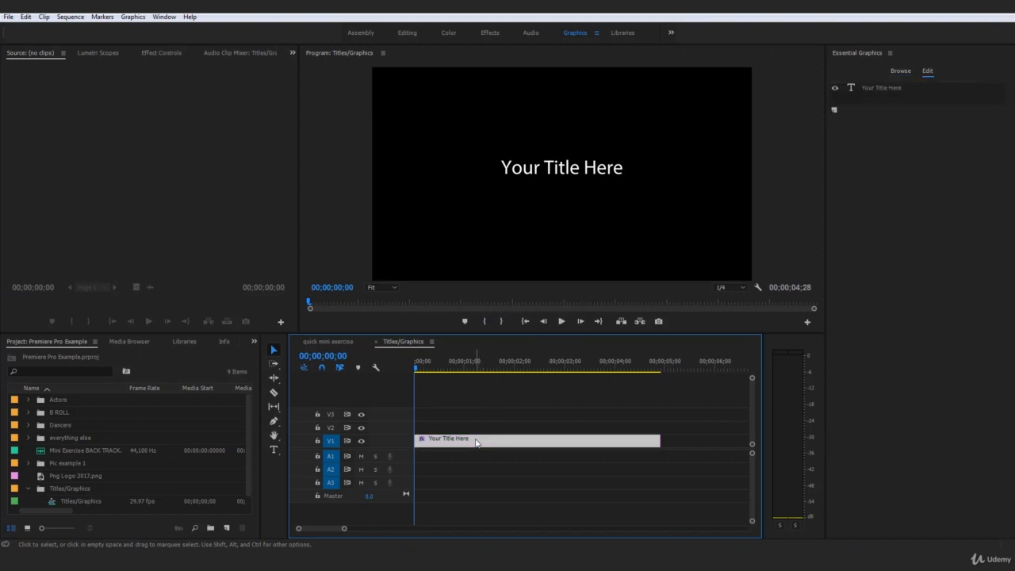
pyautogui.click(562, 175)
pyautogui.moveTo(563, 174); pyautogui.dragTo(564, 178)
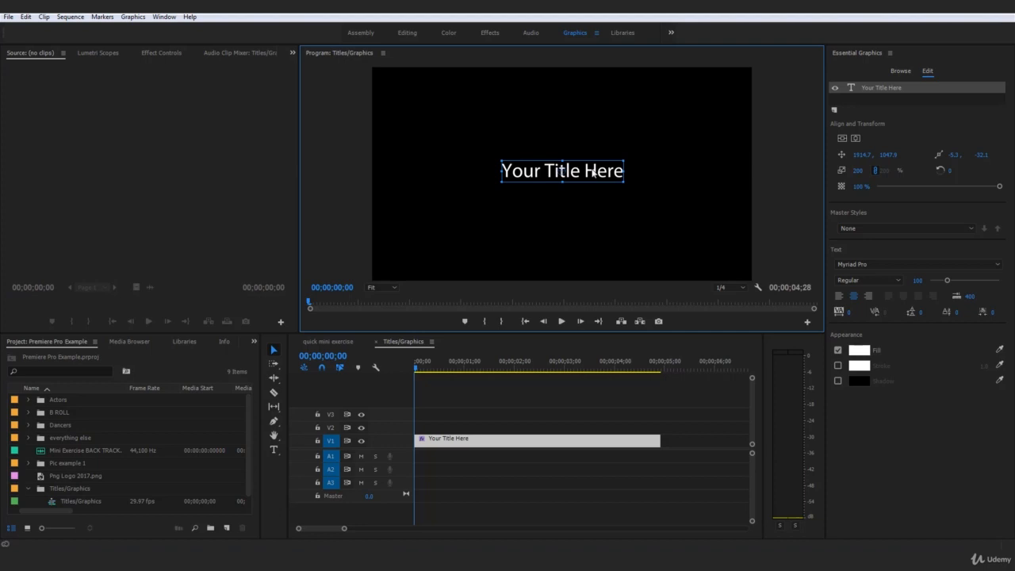
pyautogui.click(647, 416)
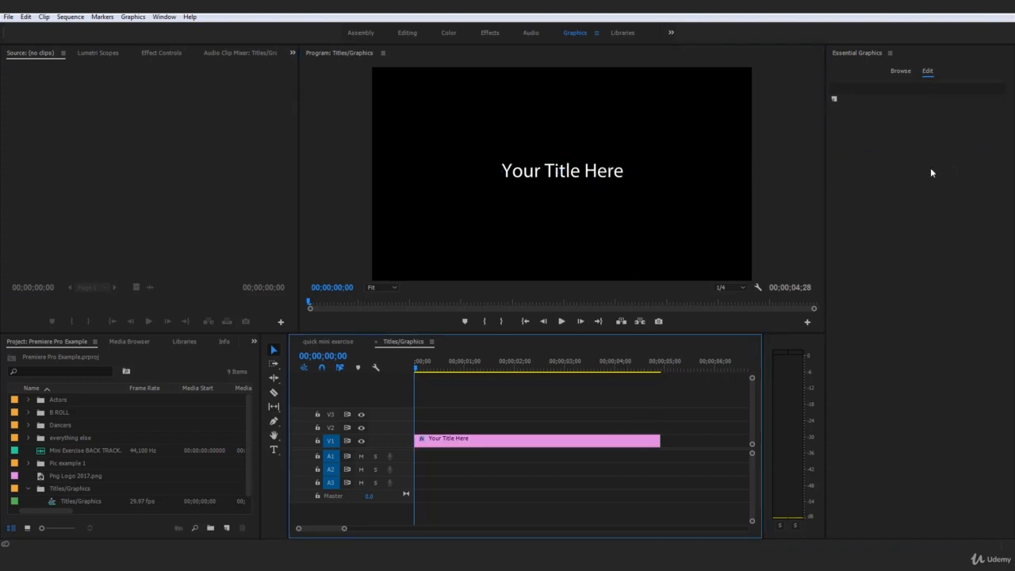
# - Examine the title text's font, appearance and transform properties among the clip's effect controls
pyautogui.click(595, 170)
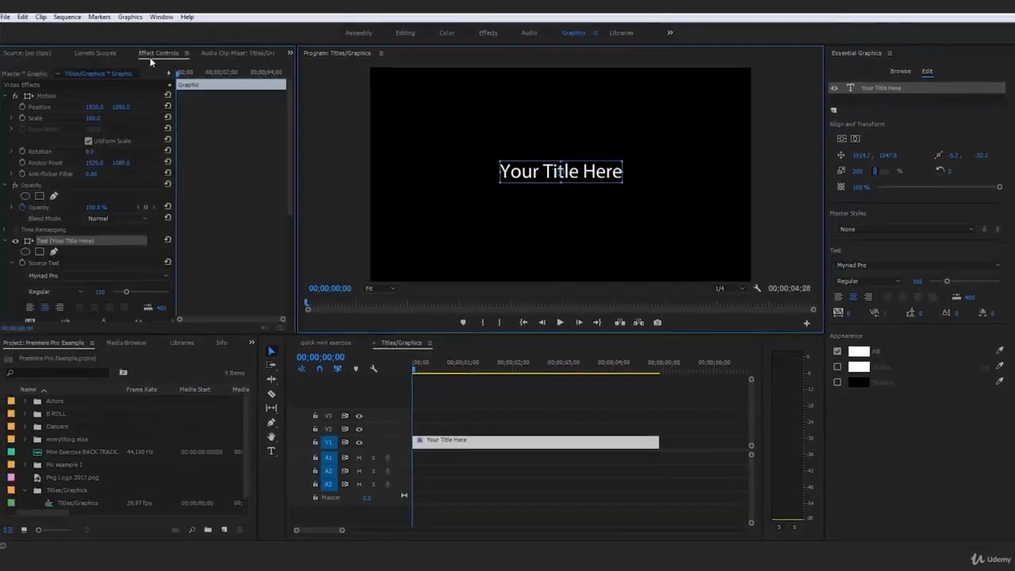
pyautogui.click(149, 58)
pyautogui.click(917, 435)
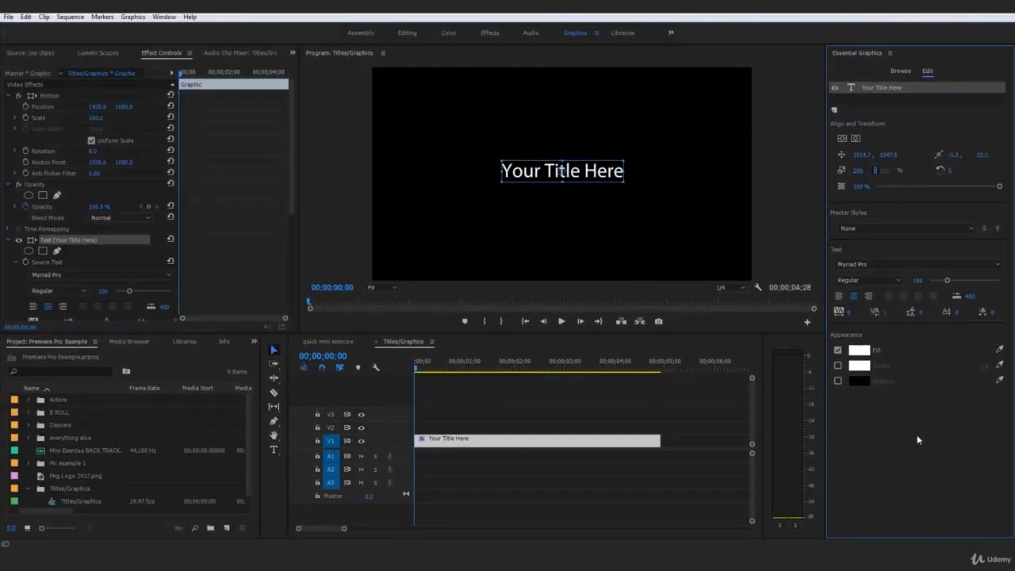
pyautogui.click(162, 52)
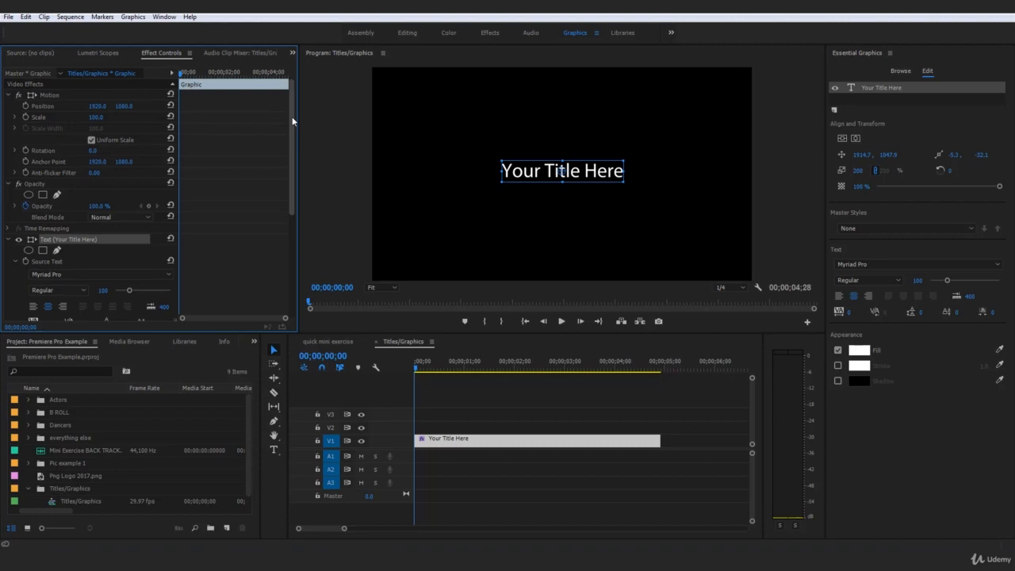
pyautogui.moveTo(292, 121); pyautogui.dragTo(274, 202)
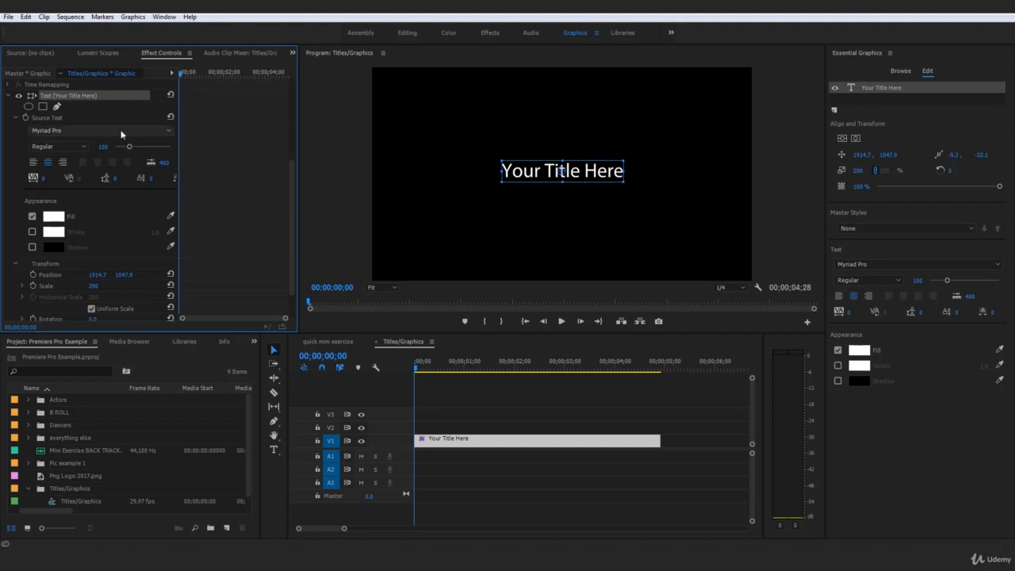
pyautogui.scroll(-2, 263, 222)
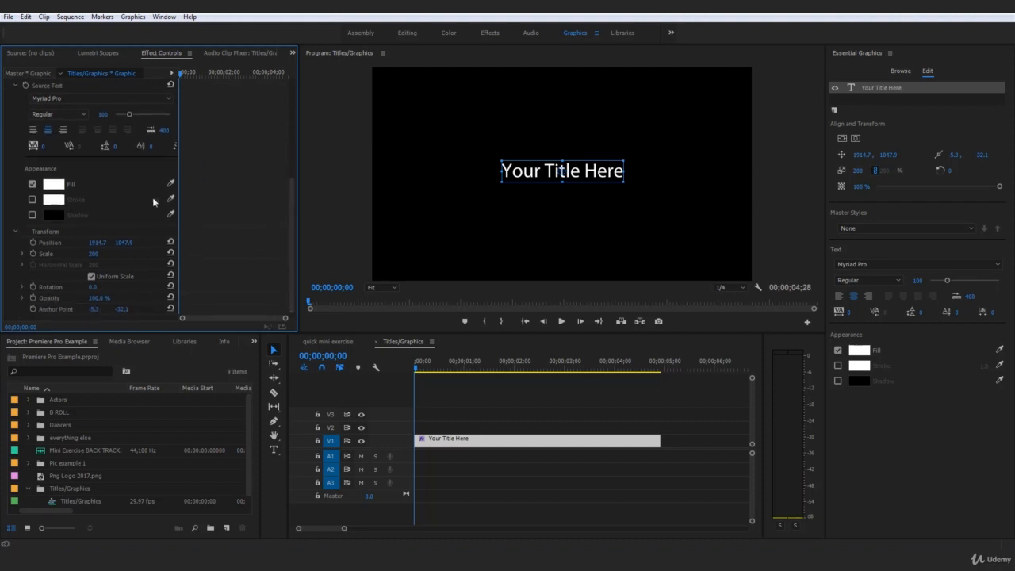
pyautogui.moveTo(290, 195); pyautogui.dragTo(306, 80)
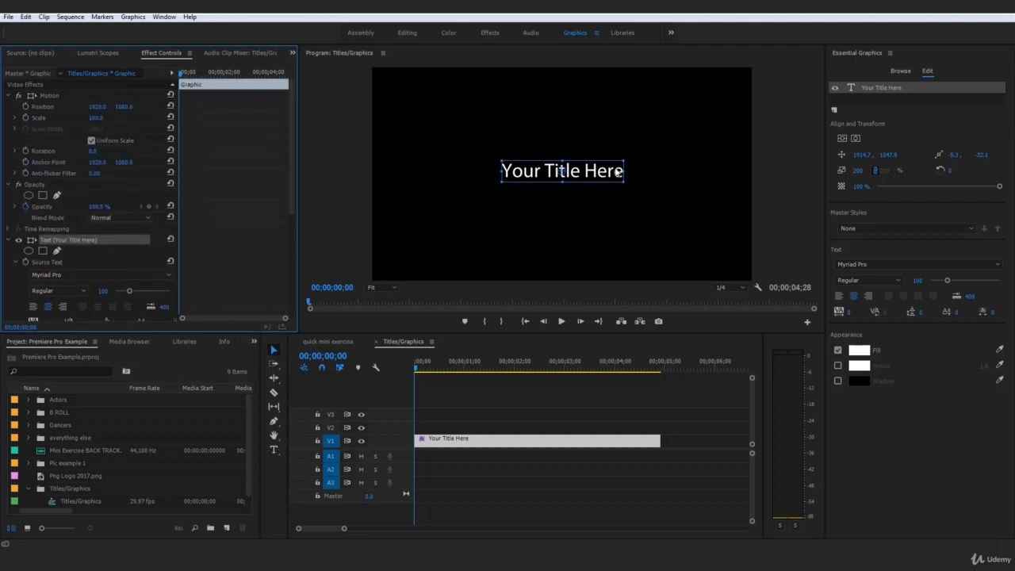
# - Replace the placeholder title text with TITLE EXAMPLE using the Type tool
pyautogui.press('t')
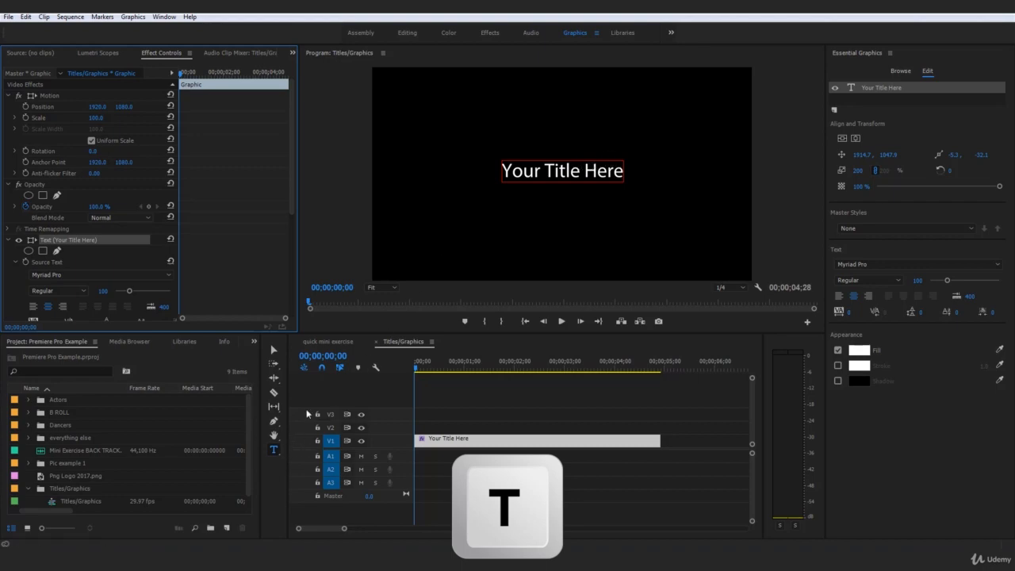
pyautogui.press('v')
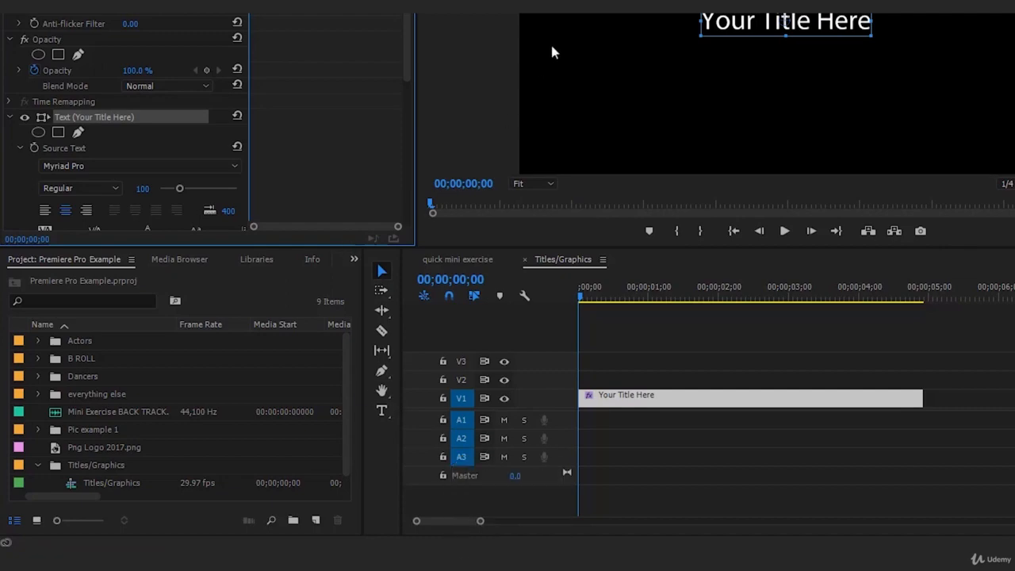
pyautogui.press('t')
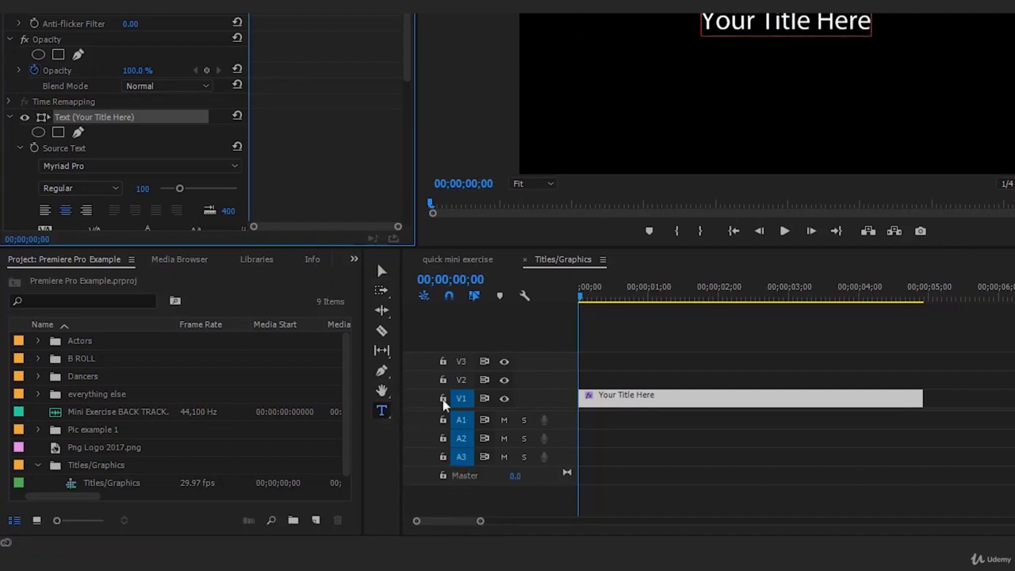
pyautogui.click(849, 14)
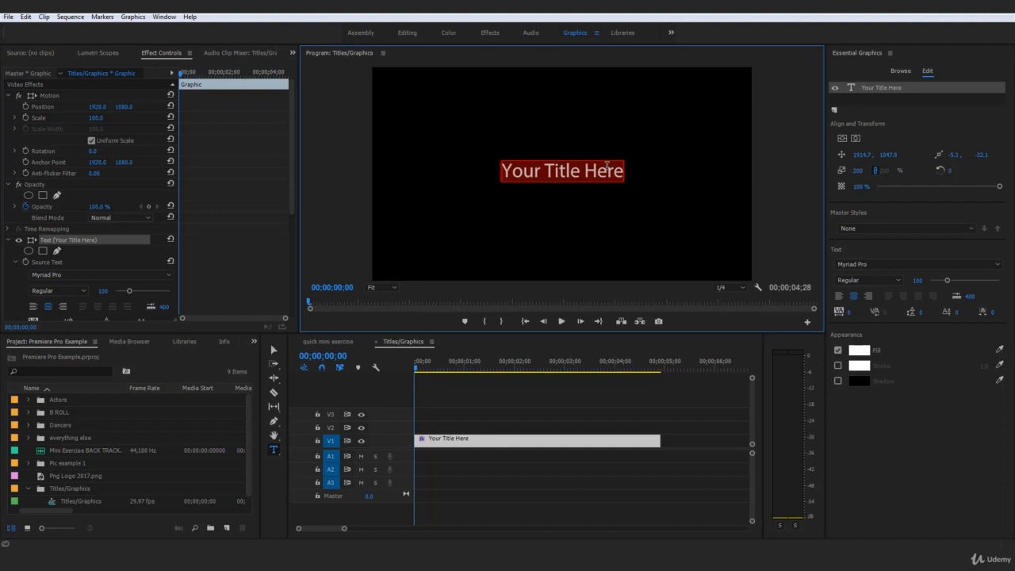
pyautogui.write('TITLE EXAMPLE')
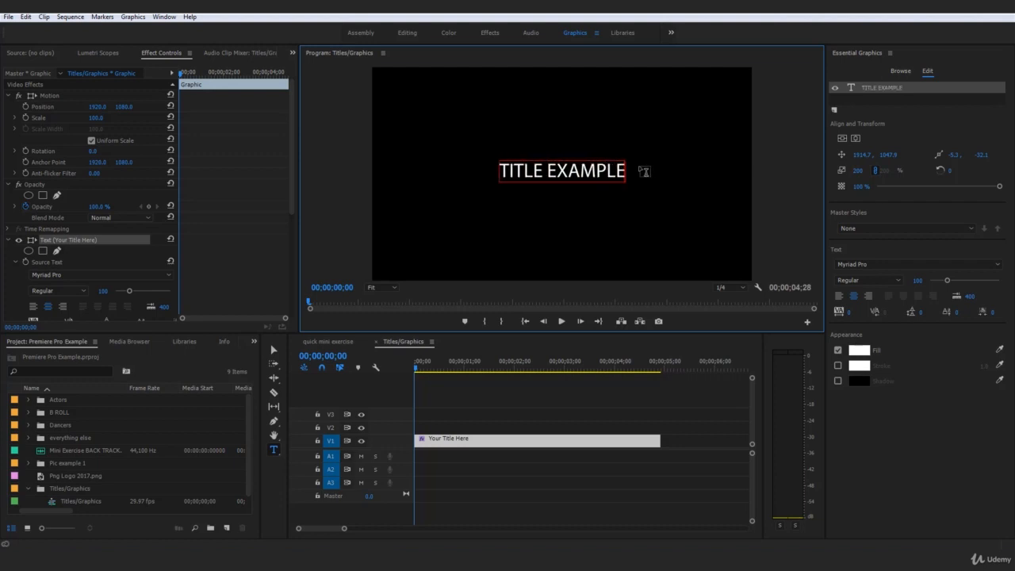
# - Select the whole title text, change its font to Gotham Bold and deselect the graphic
pyautogui.tripleClick(587, 171)
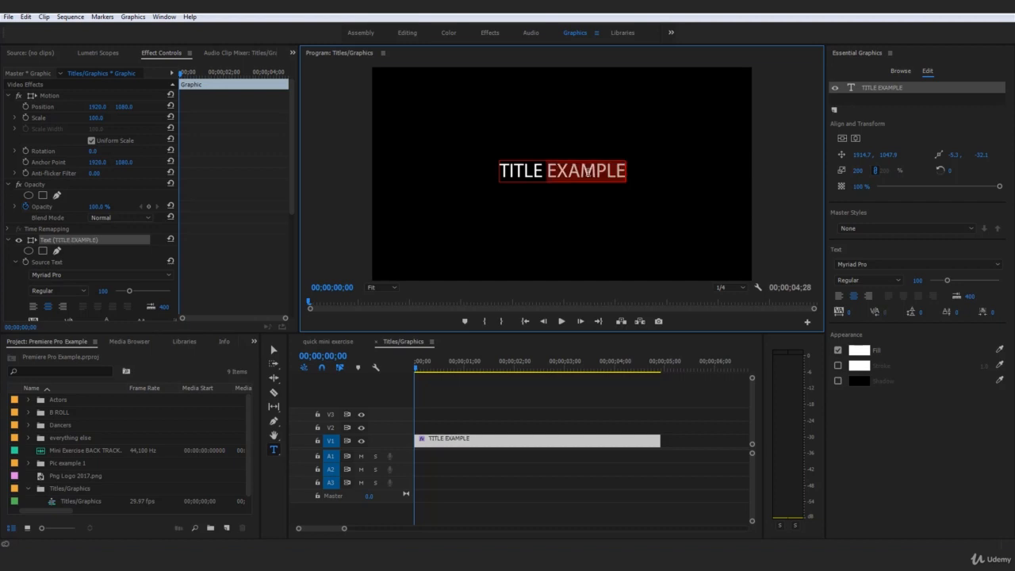
pyautogui.doubleClick(620, 172)
pyautogui.click(618, 172)
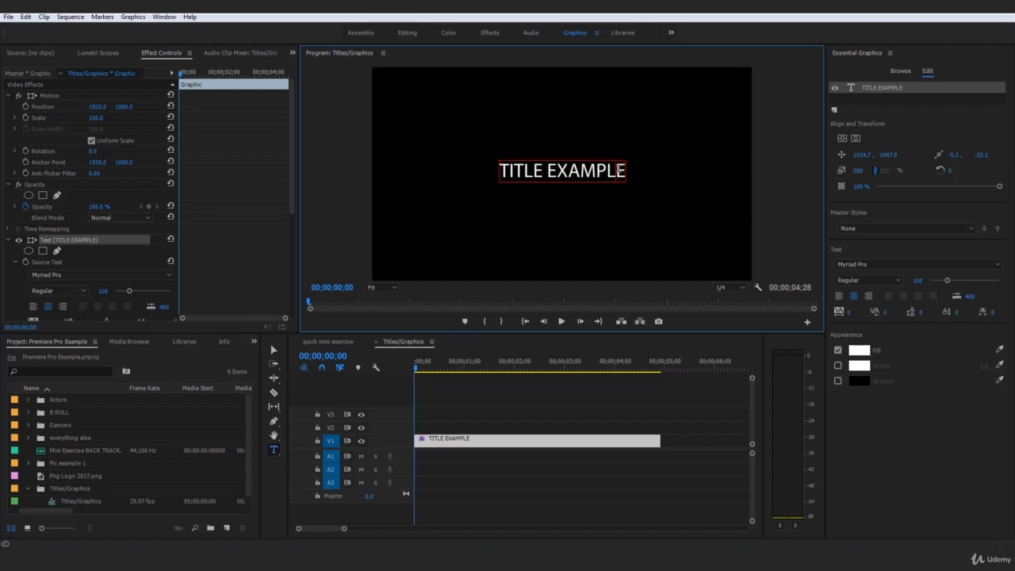
pyautogui.click(624, 170)
pyautogui.tripleClick(501, 170)
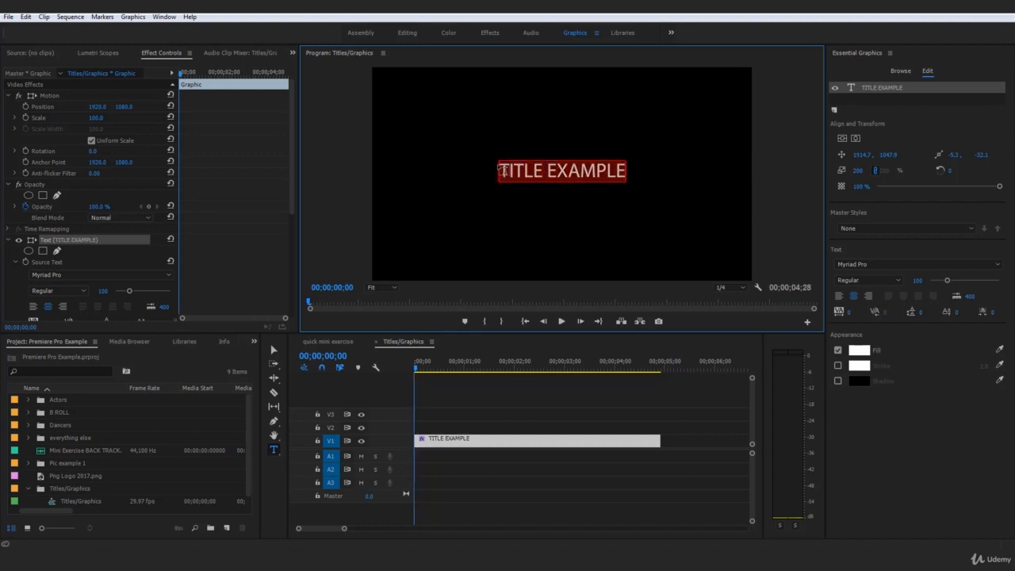
pyautogui.click(863, 265)
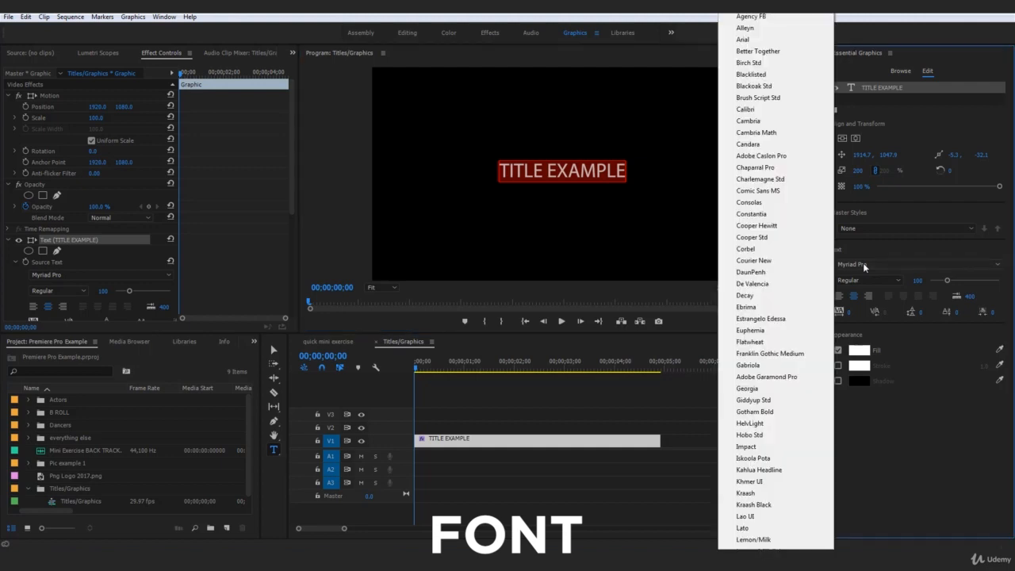
pyautogui.click(761, 412)
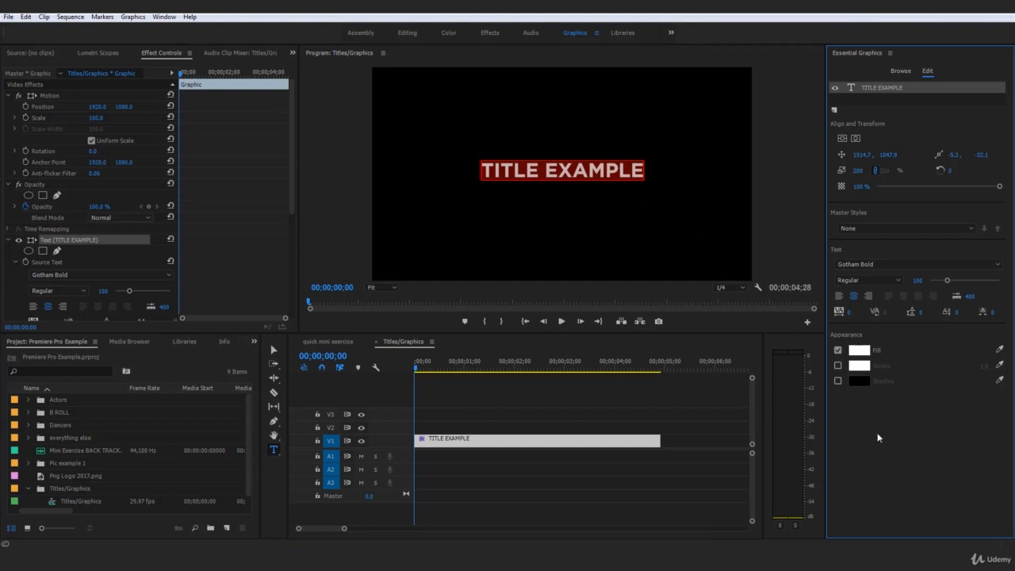
pyautogui.click(690, 404)
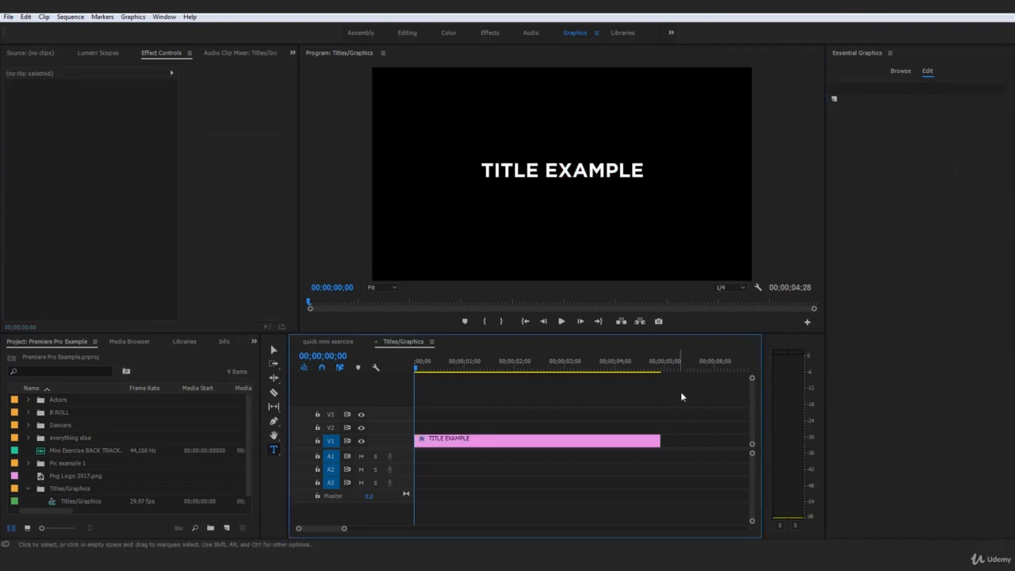
# - Move the title text with the Selection tool to the lower part of the frame, slightly left of its horizontal centre
pyautogui.doubleClick(593, 170)
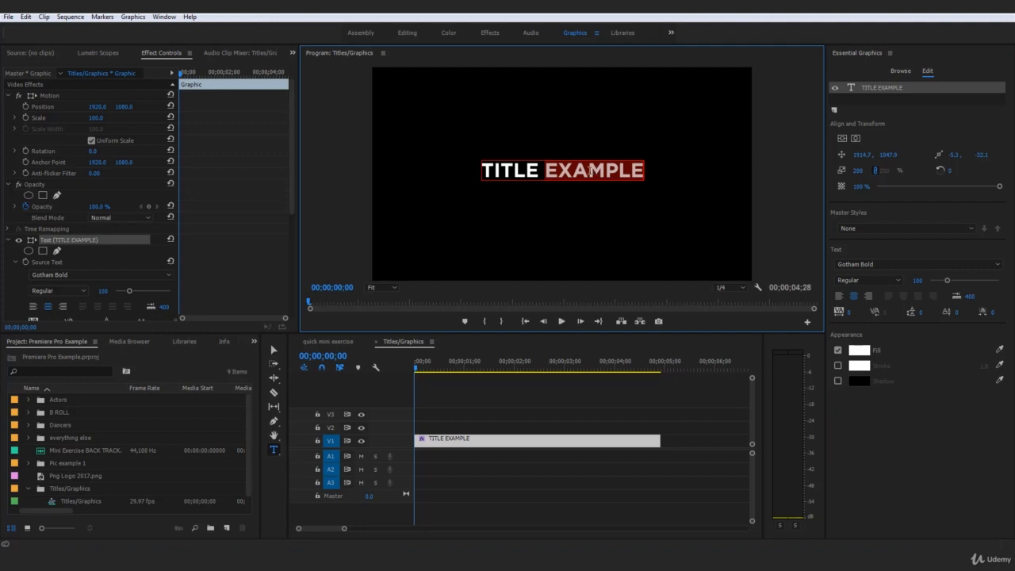
pyautogui.click(591, 403)
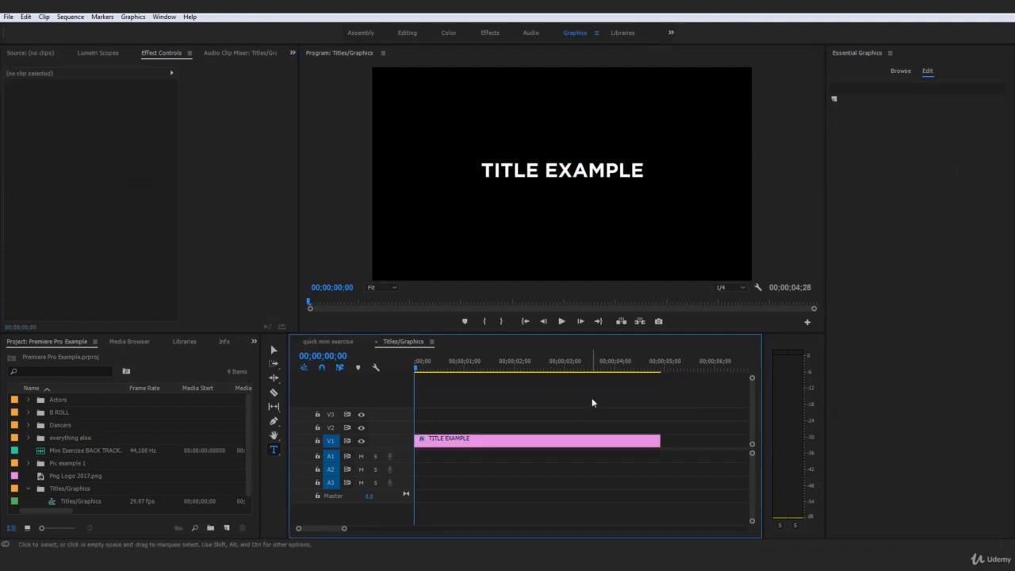
pyautogui.click(274, 351)
pyautogui.click(609, 170)
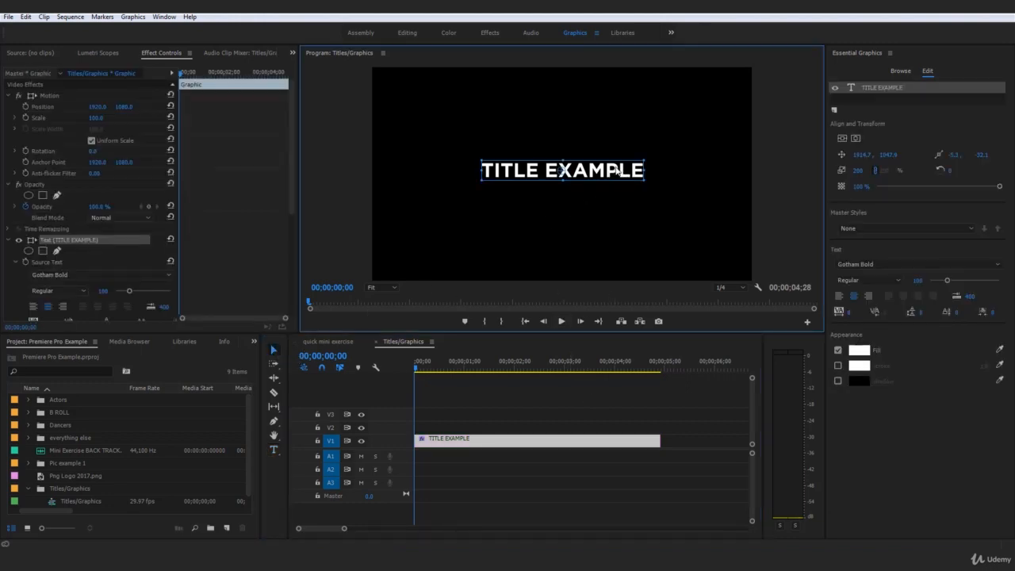
pyautogui.moveTo(619, 170); pyautogui.dragTo(529, 256)
pyautogui.click(604, 387)
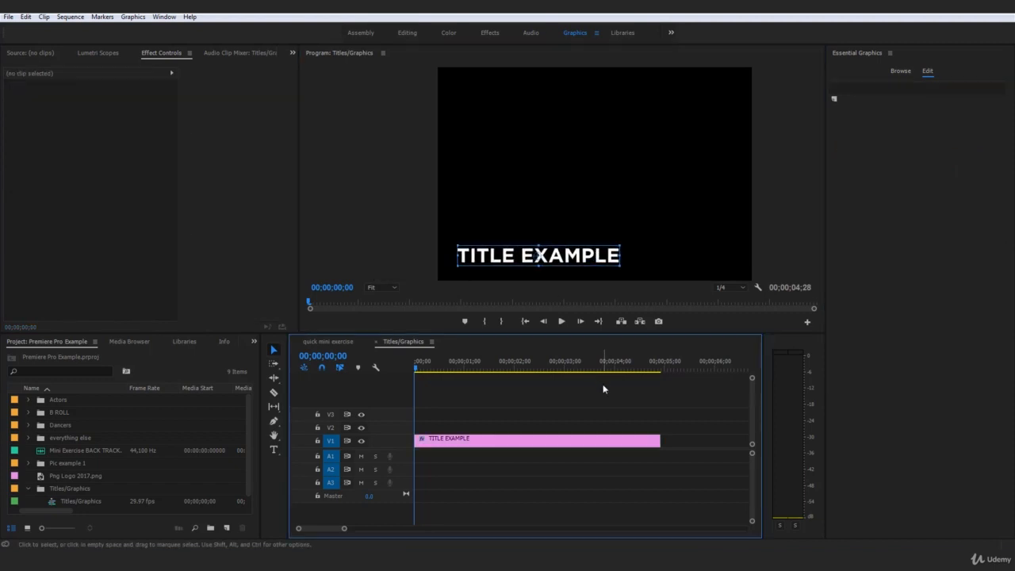
pyautogui.click(498, 255)
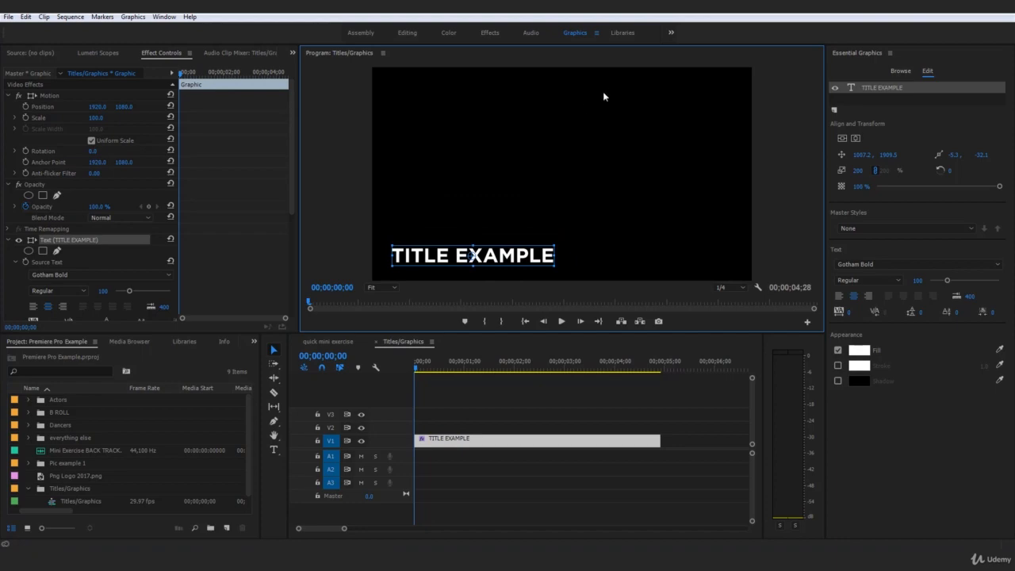
pyautogui.moveTo(498, 260); pyautogui.dragTo(625, 326)
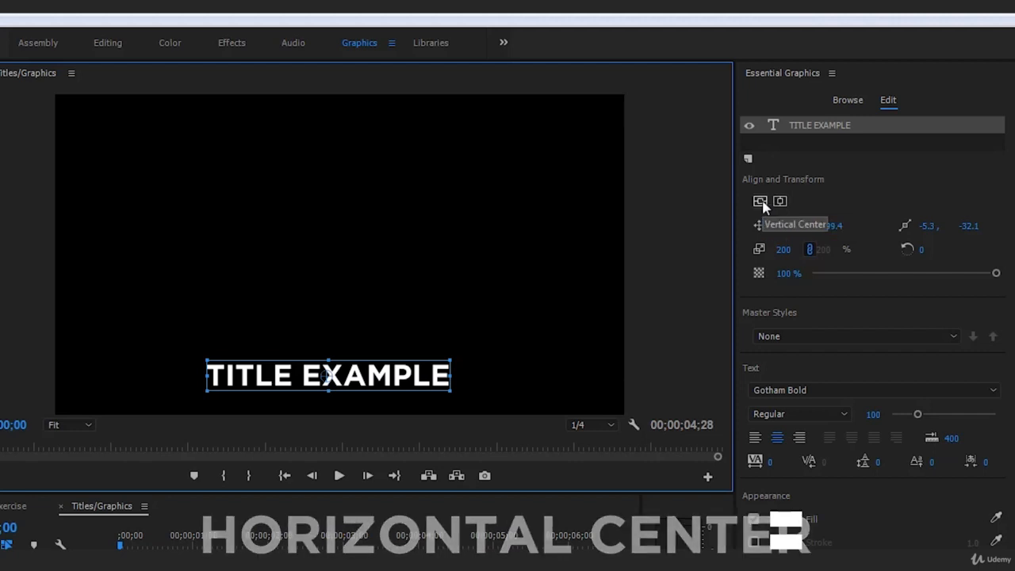
# - Centre the title text vertically and horizontally in the frame
pyautogui.click(760, 202)
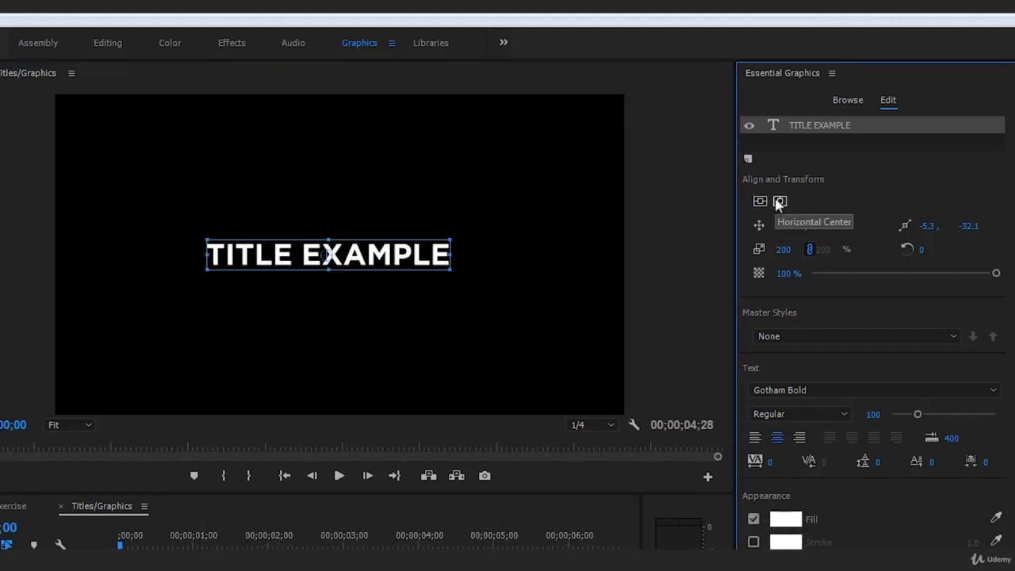
pyautogui.click(779, 202)
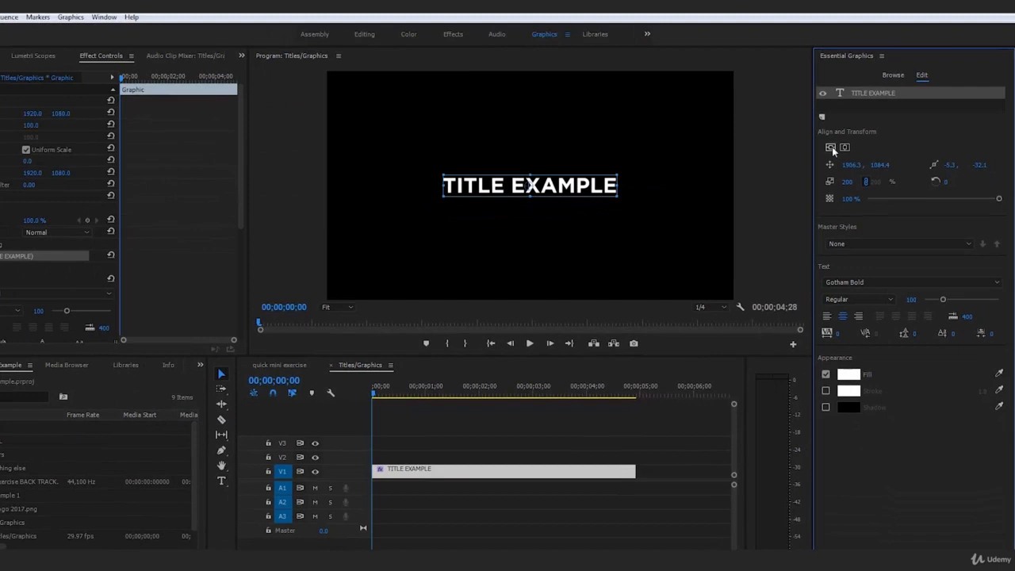
# - Move the title text to the frame's lower-right corner and realign it to the vertical and horizontal centre
pyautogui.moveTo(591, 195); pyautogui.dragTo(725, 268)
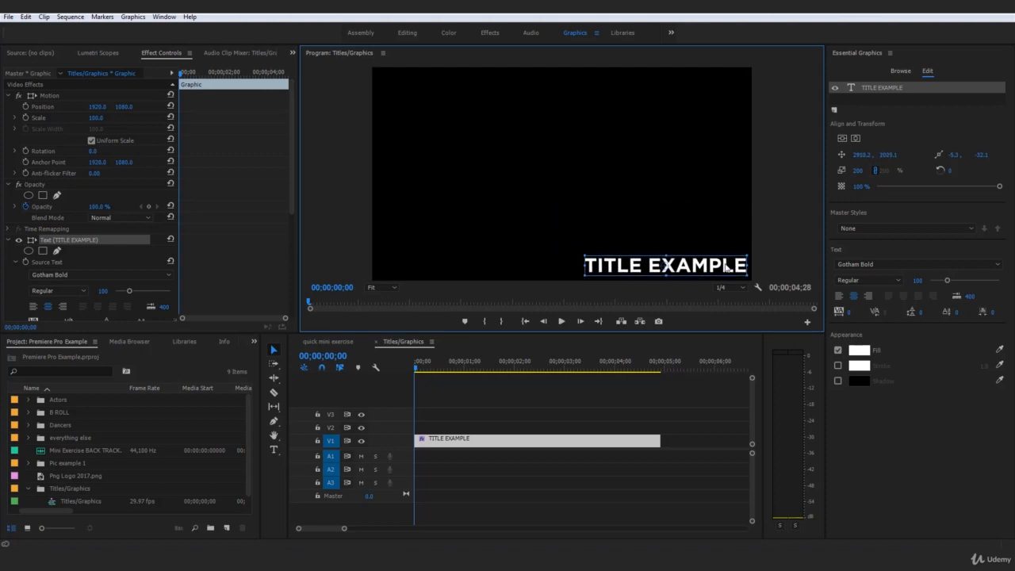
pyautogui.click(843, 139)
pyautogui.click(856, 139)
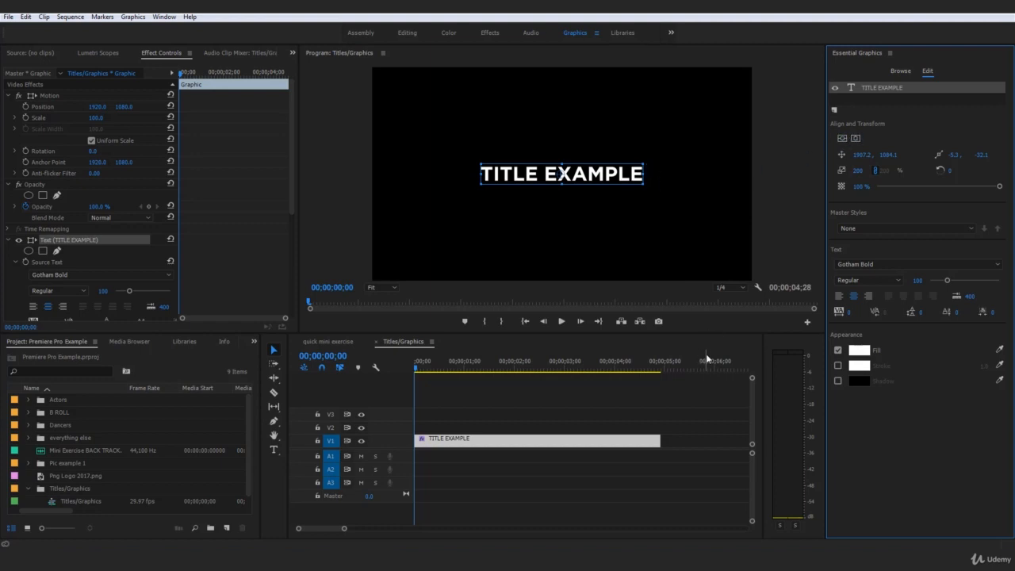
# - Reselect the title and try shifting the clip's Motion position along each axis, undoing both changes
pyautogui.click(685, 411)
pyautogui.click(591, 442)
pyautogui.click(590, 181)
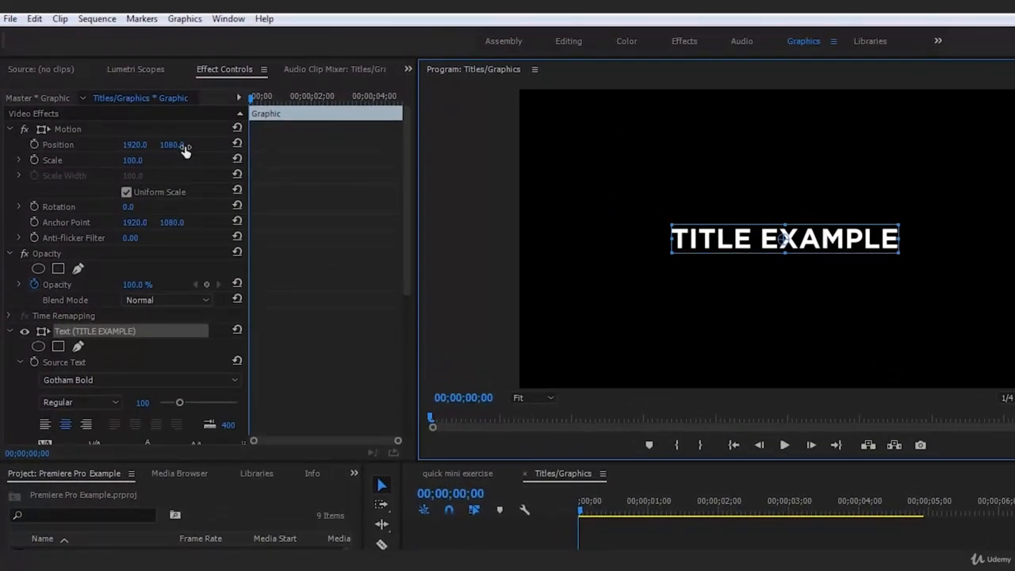
pyautogui.moveTo(168, 146); pyautogui.dragTo(427, 147)
pyautogui.hotkey('ctrl', 'z')
pyautogui.moveTo(138, 146); pyautogui.dragTo(407, 147)
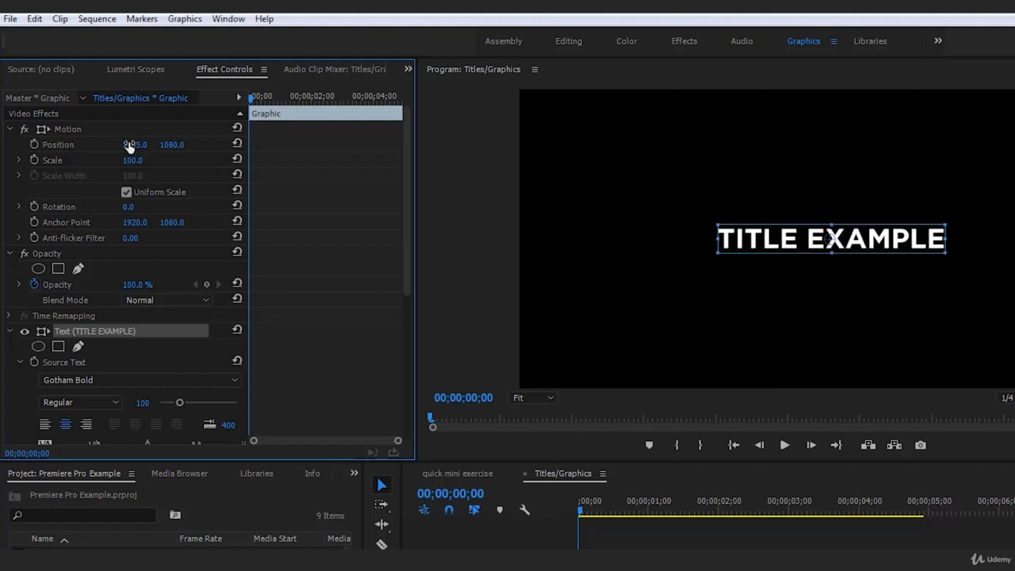
pyautogui.hotkey('ctrl', 'z')
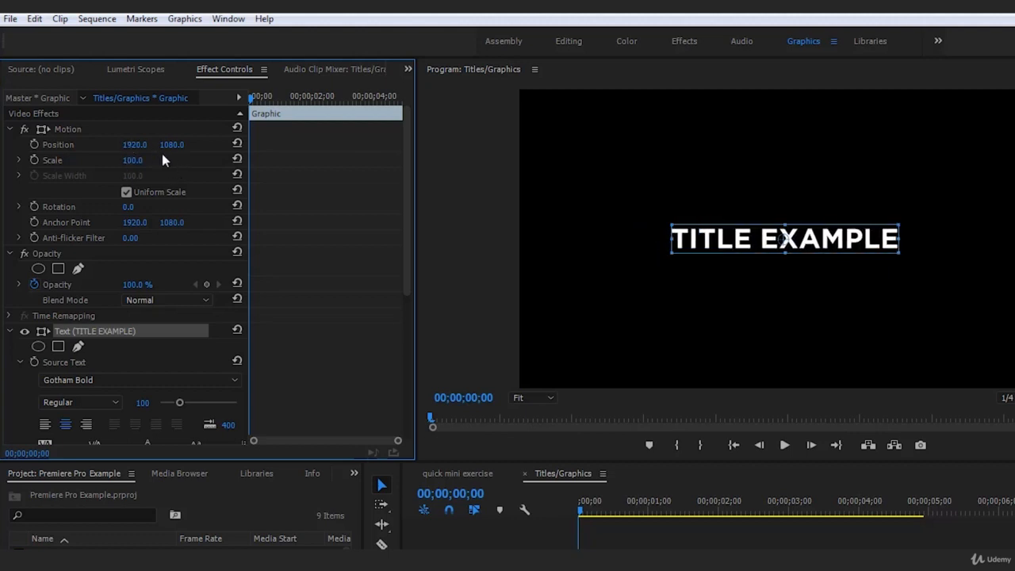
pyautogui.moveTo(783, 237)
pyautogui.mouseDown()
pyautogui.moveTo(839, 238)
pyautogui.moveTo(754, 238)
pyautogui.moveTo(904, 238)
pyautogui.moveTo(769, 238)
pyautogui.moveTo(784, 238)
pyautogui.mouseUp()
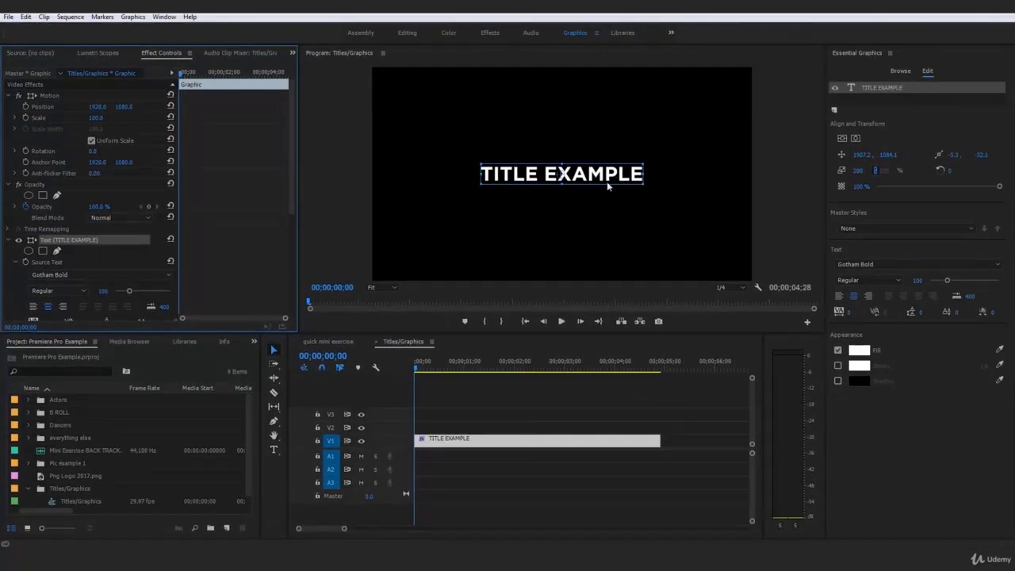
# - Select all the title text with the Type tool, set its fill colour to red FF0000 and deselect the graphic
pyautogui.click(273, 449)
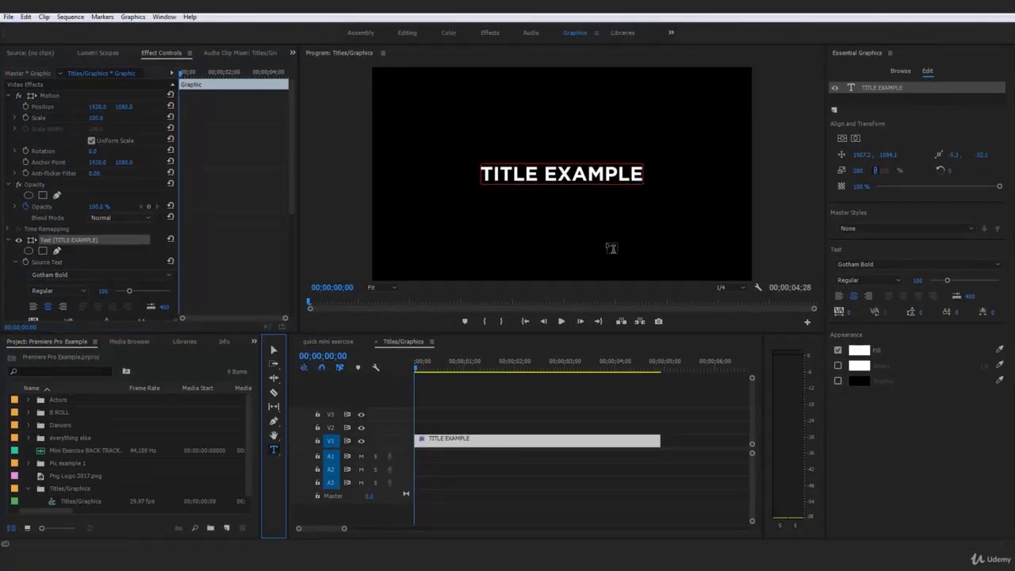
pyautogui.hotkey('ctrl', 'a')
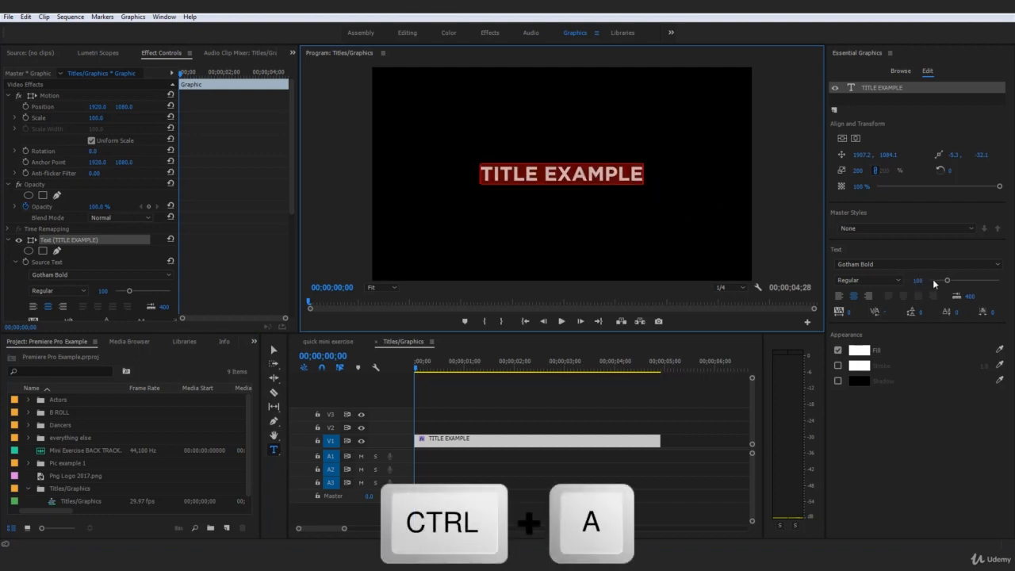
pyautogui.click(894, 282)
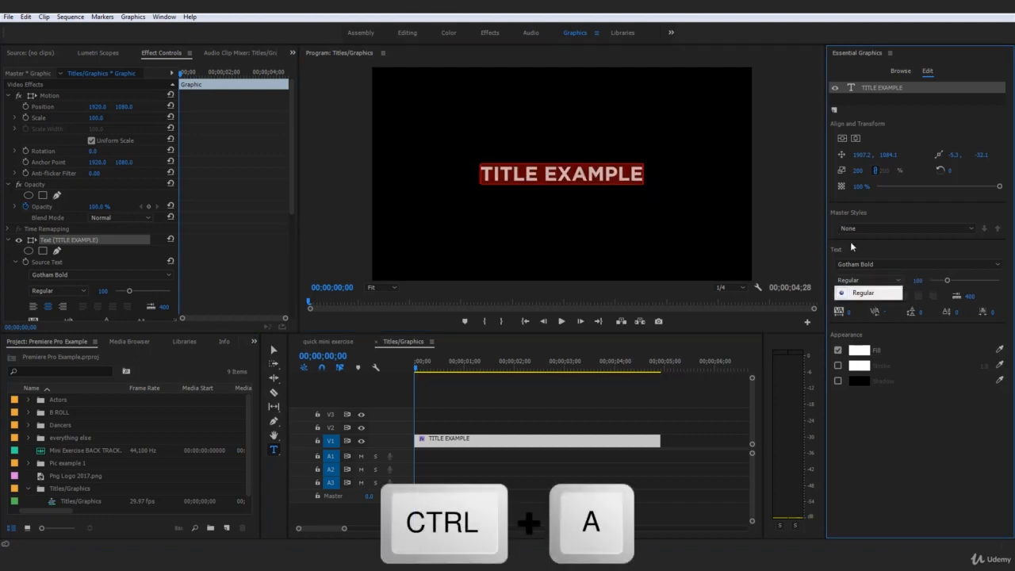
pyautogui.click(852, 247)
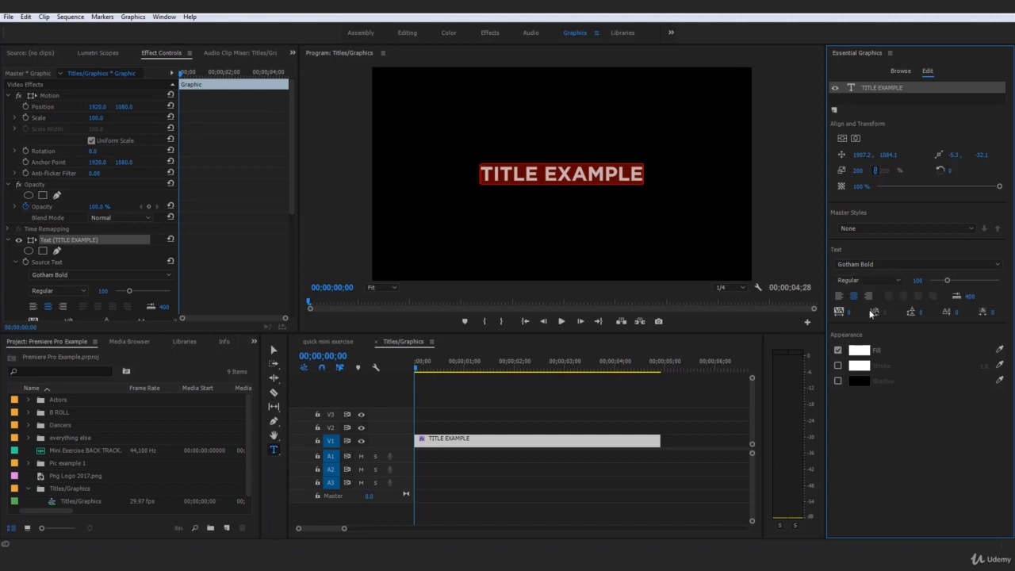
pyautogui.click(860, 350)
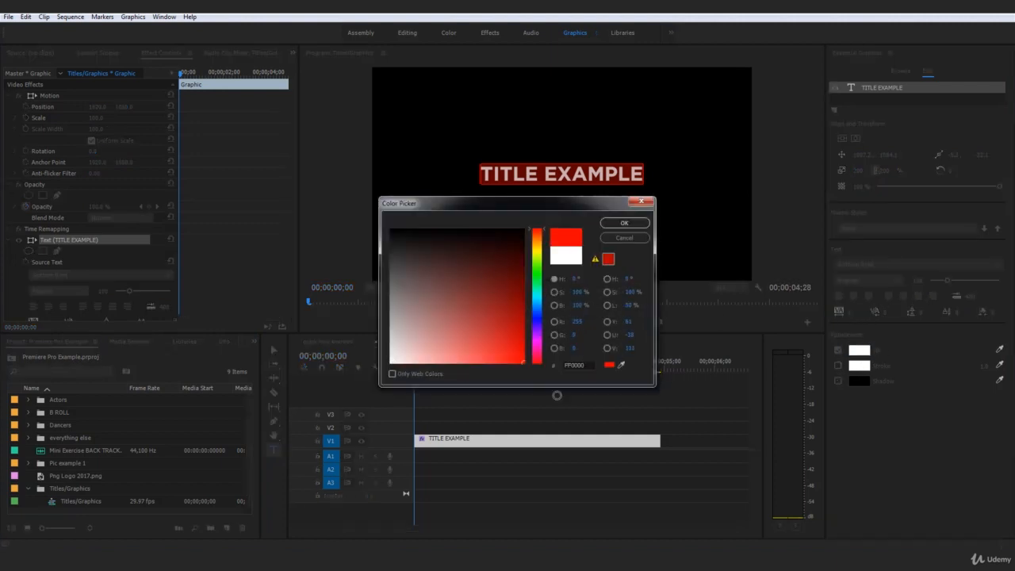
pyautogui.click(624, 223)
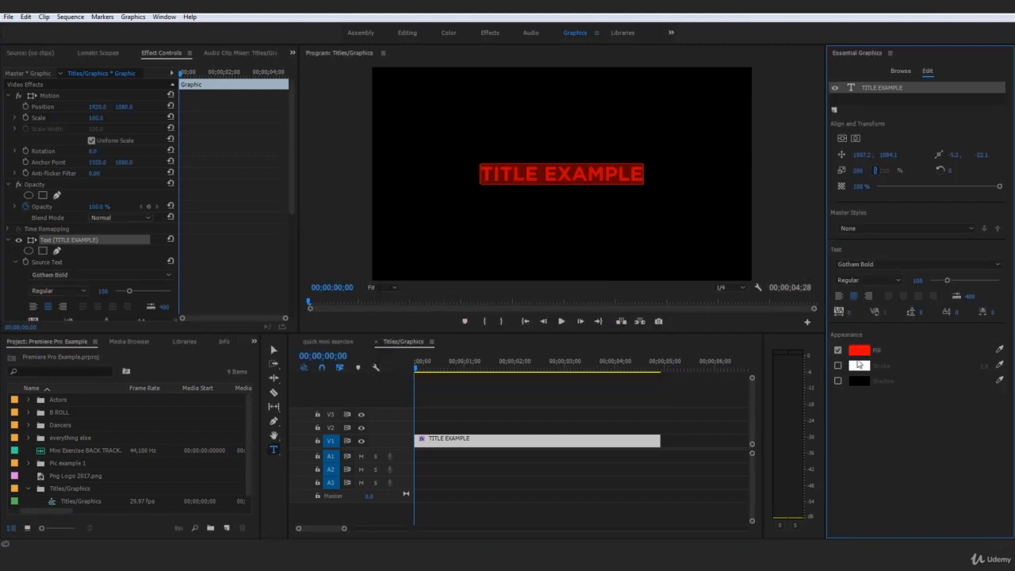
pyautogui.click(718, 396)
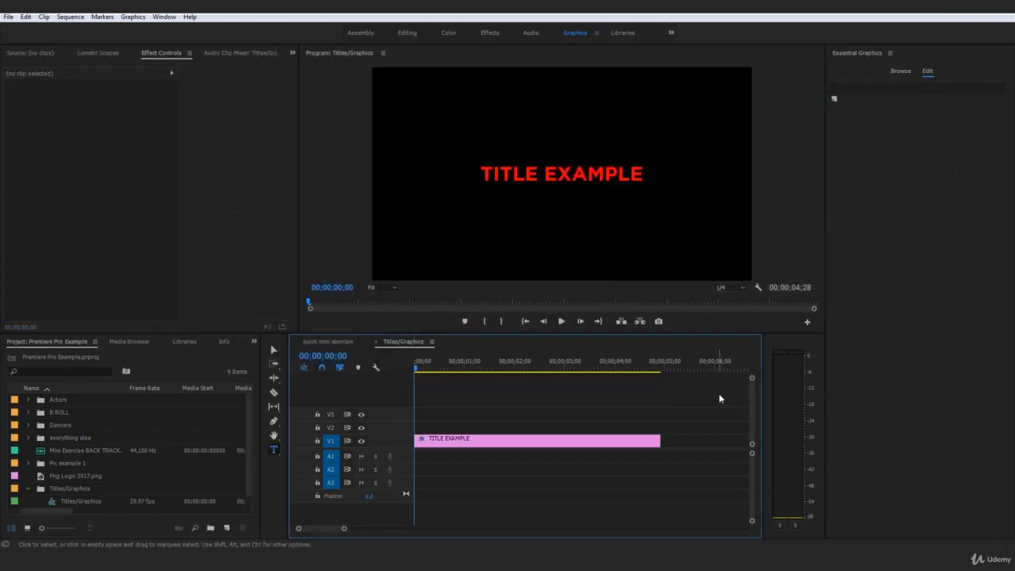
# - Try to add a white stroke of width 100 with only the text cursor placed in the title
pyautogui.click(615, 174)
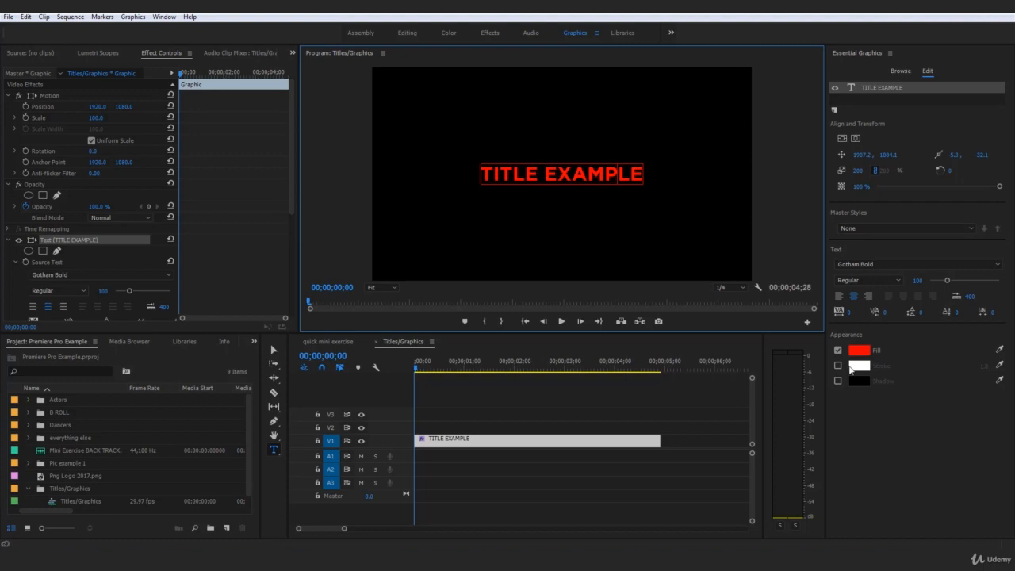
pyautogui.click(911, 448)
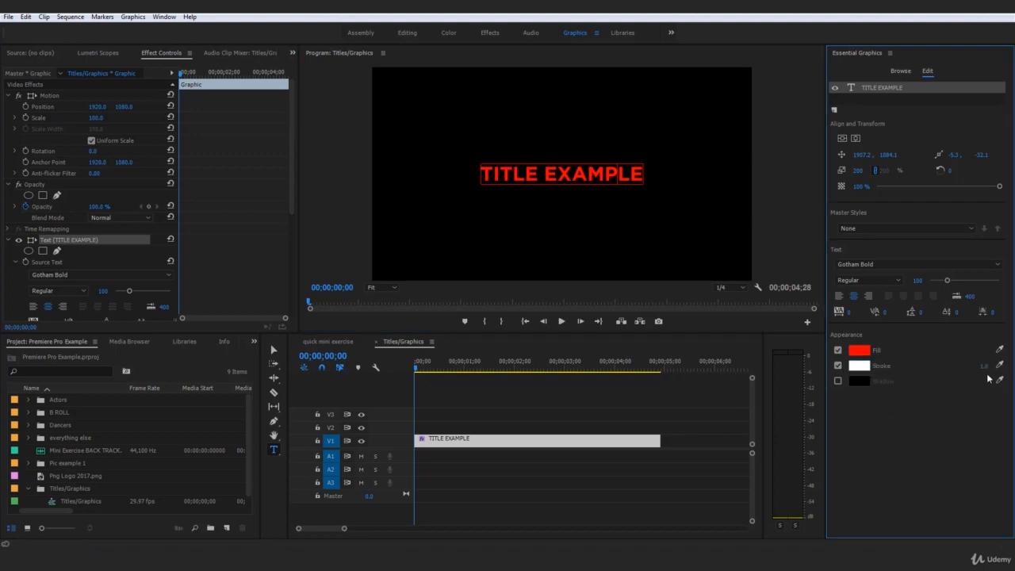
pyautogui.click(837, 365)
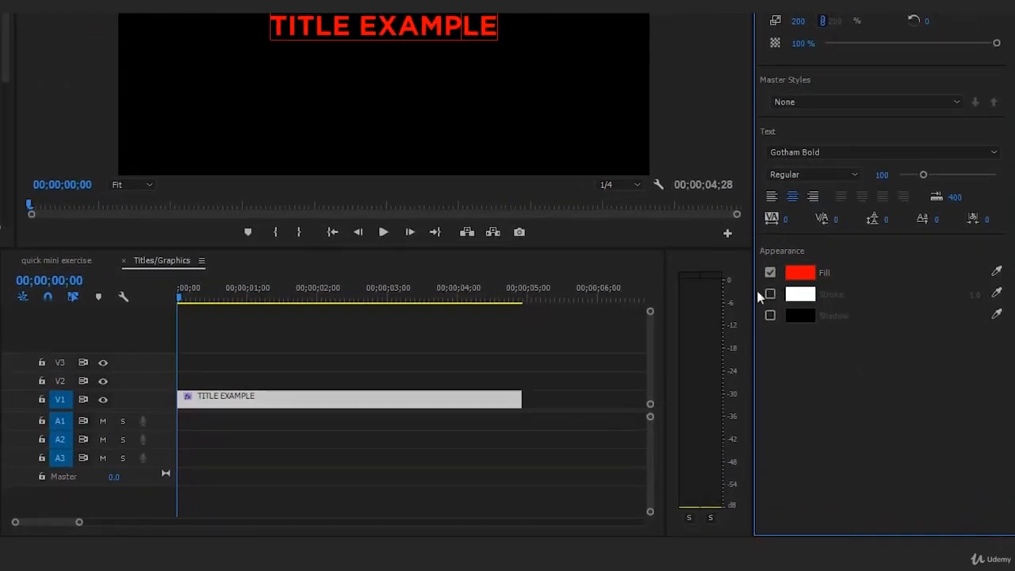
pyautogui.click(769, 294)
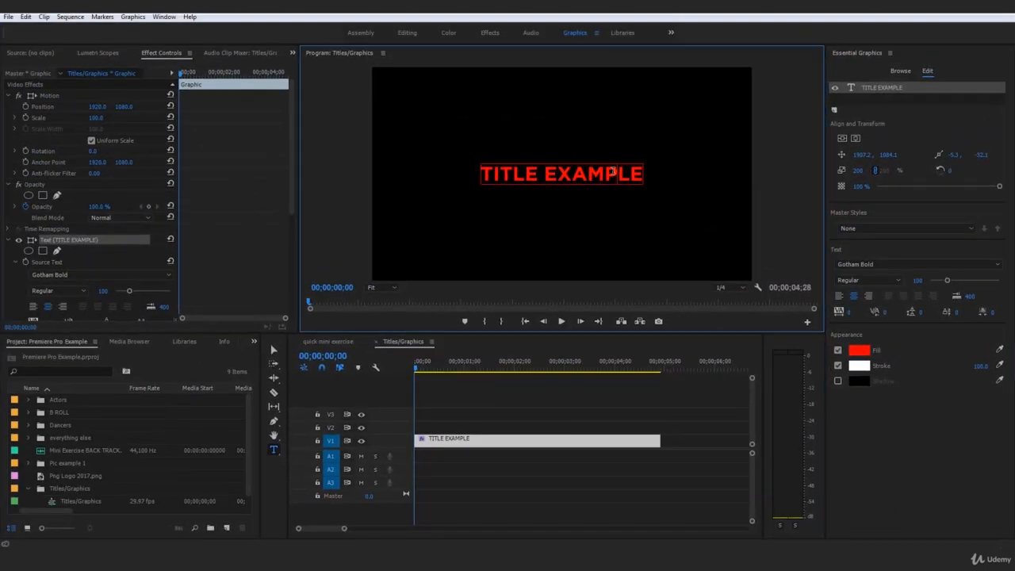
# - Select the whole title text, add a white stroke with a width of 14 and deselect the graphic
pyautogui.doubleClick(613, 171)
pyautogui.click(837, 364)
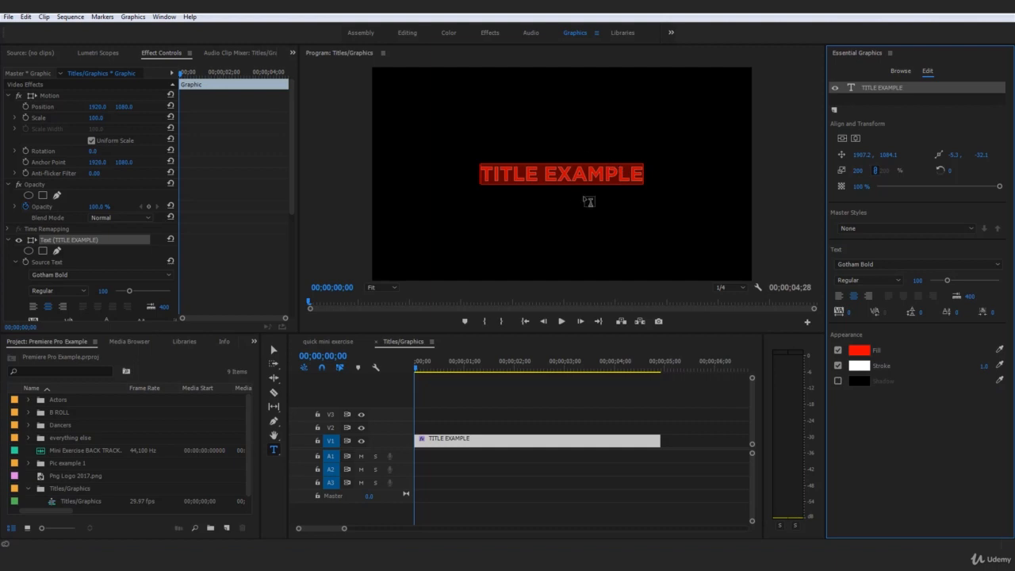
pyautogui.click(650, 210)
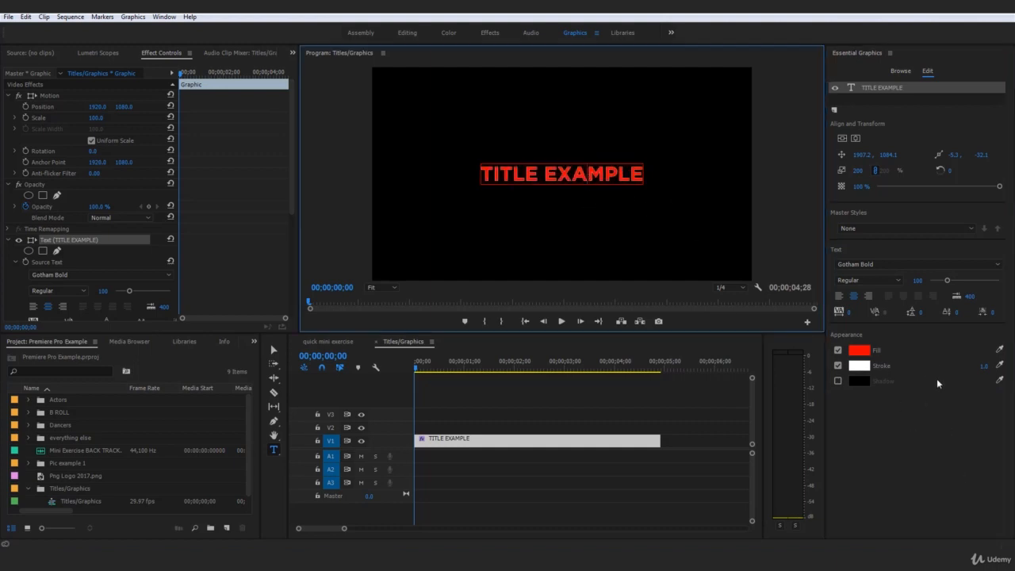
pyautogui.moveTo(983, 367); pyautogui.dragTo(997, 367)
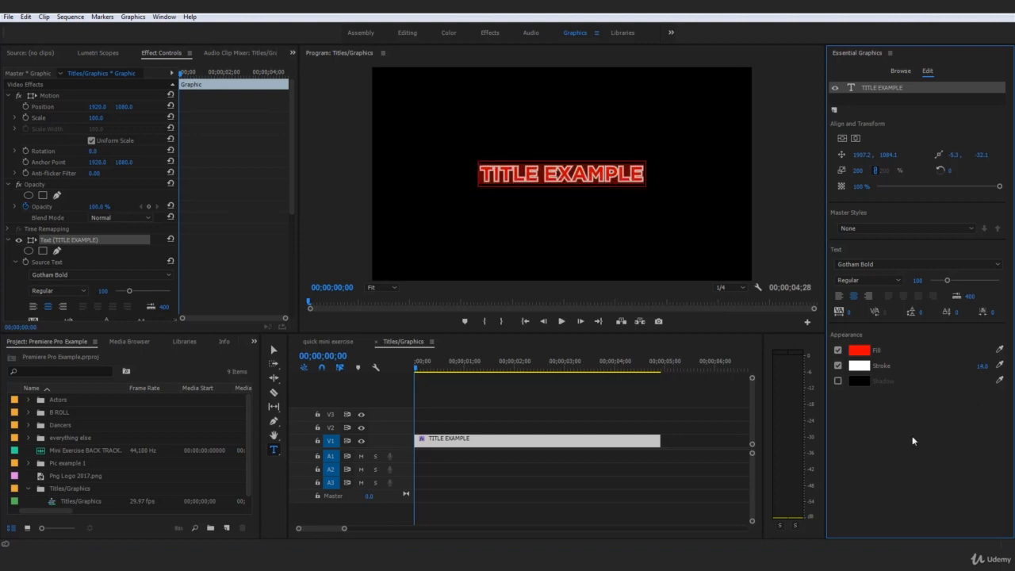
pyautogui.click(665, 416)
# - Reselect the title text, try its shadow option and deselect the graphic
pyautogui.click(601, 440)
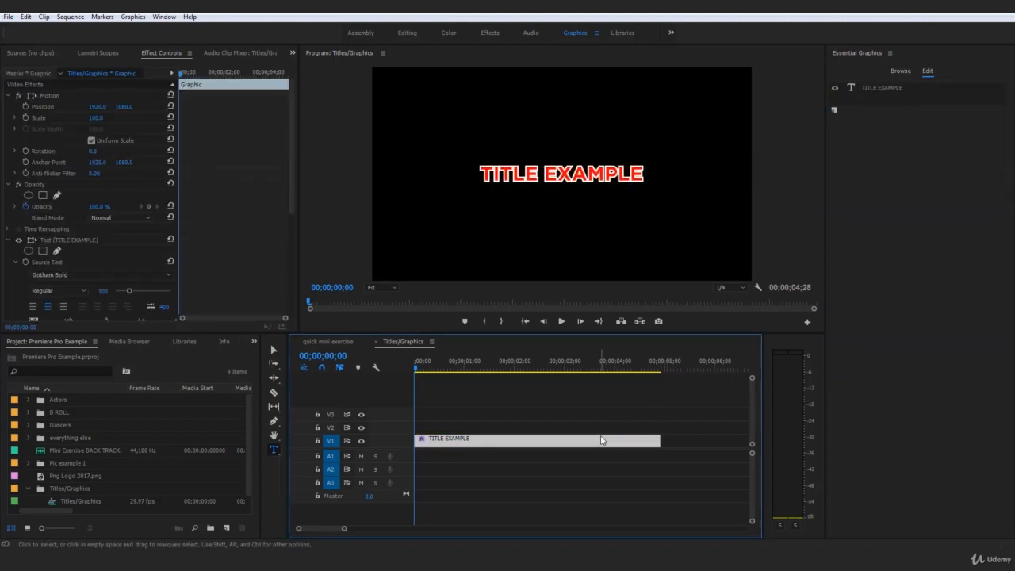
pyautogui.click(623, 161)
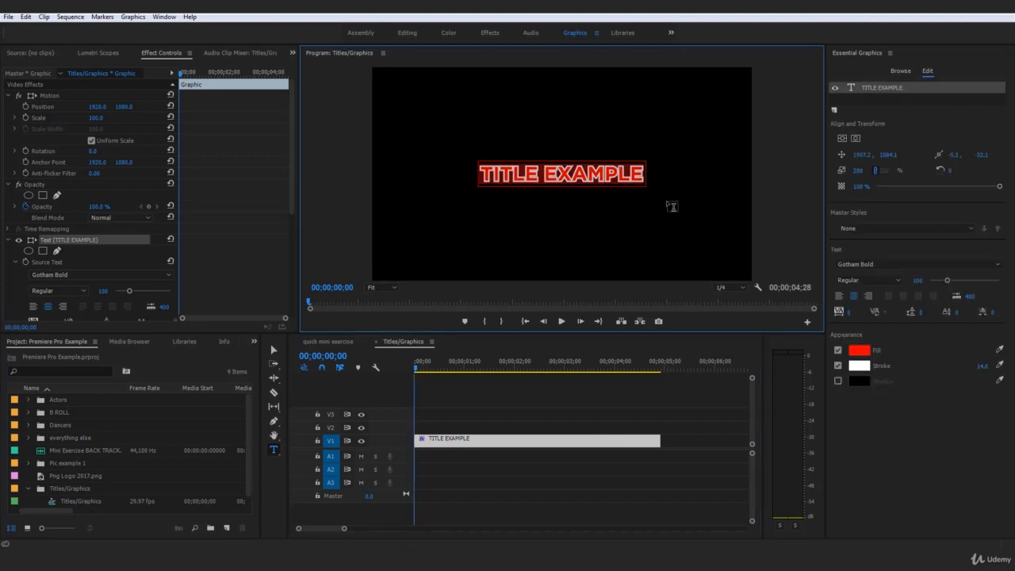
pyautogui.click(839, 383)
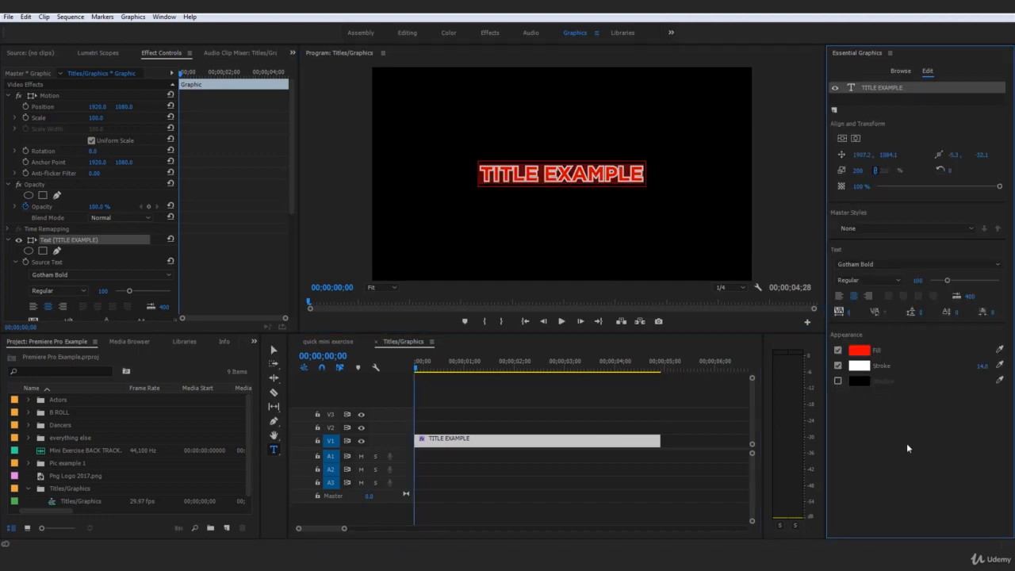
pyautogui.click(689, 421)
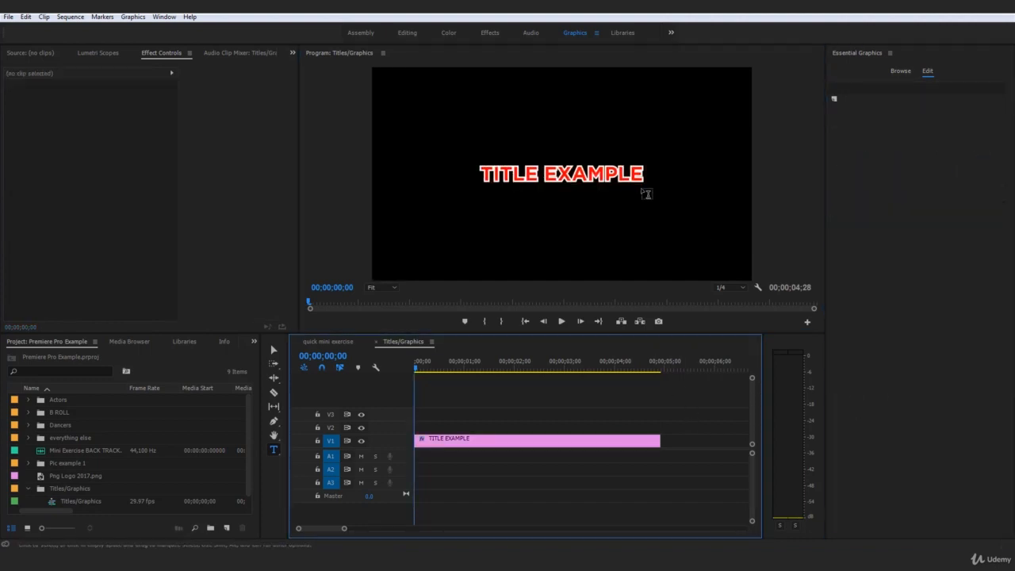
# - Enlarge the selected title text to font size 231, recentre it in the frame and deselect it
pyautogui.click(605, 442)
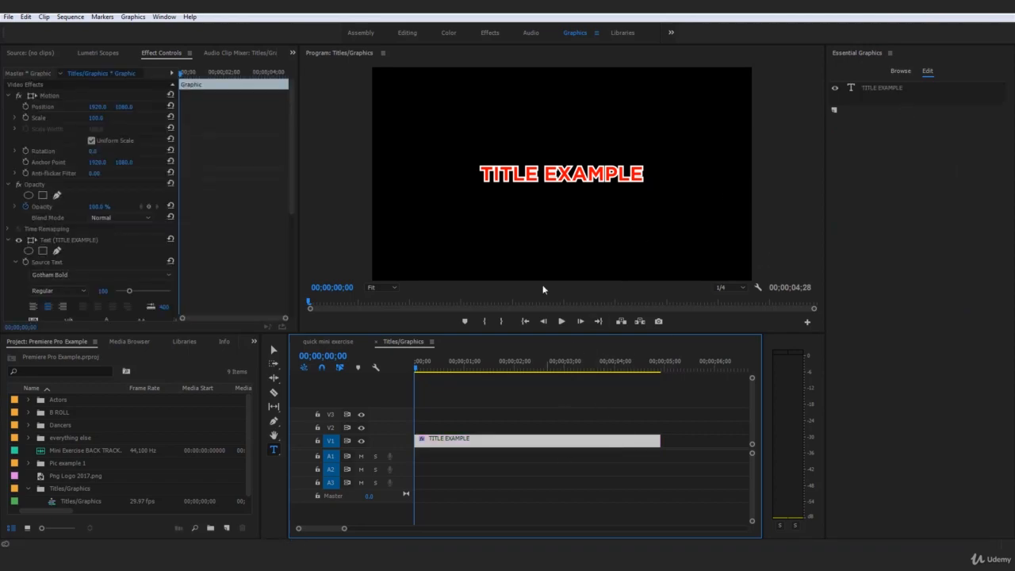
pyautogui.click(592, 169)
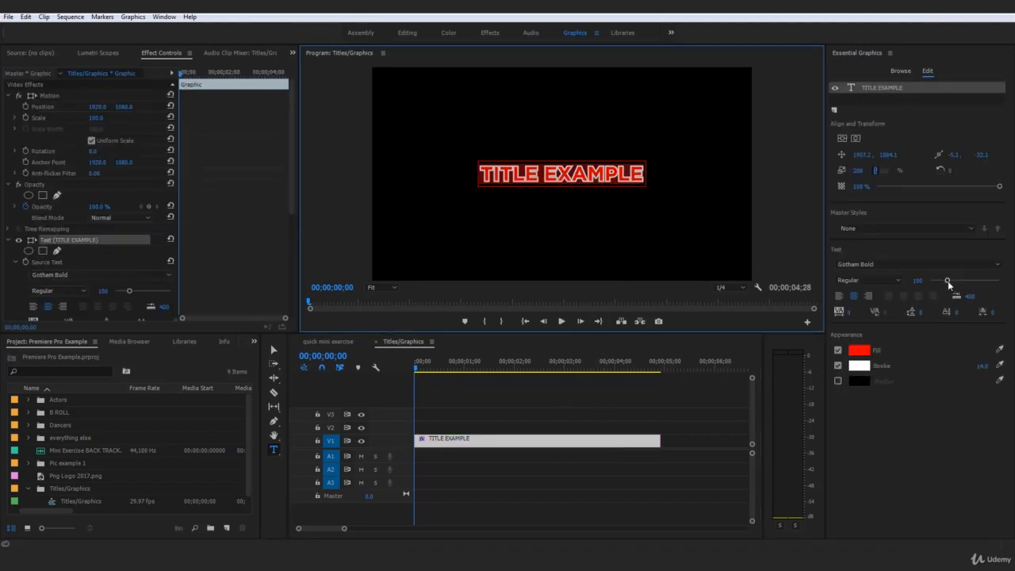
pyautogui.moveTo(948, 283); pyautogui.dragTo(953, 281)
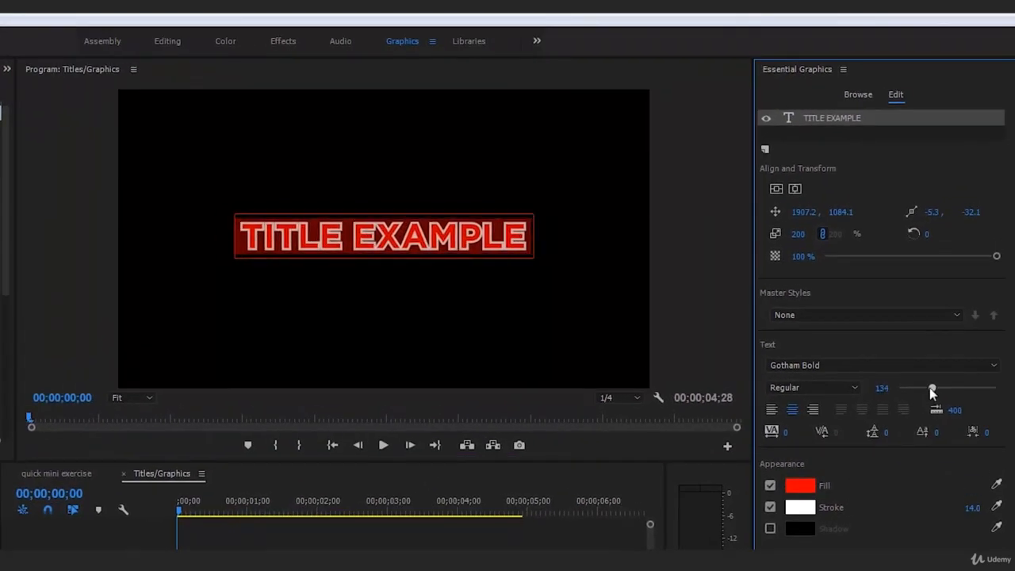
pyautogui.moveTo(931, 388); pyautogui.dragTo(952, 388)
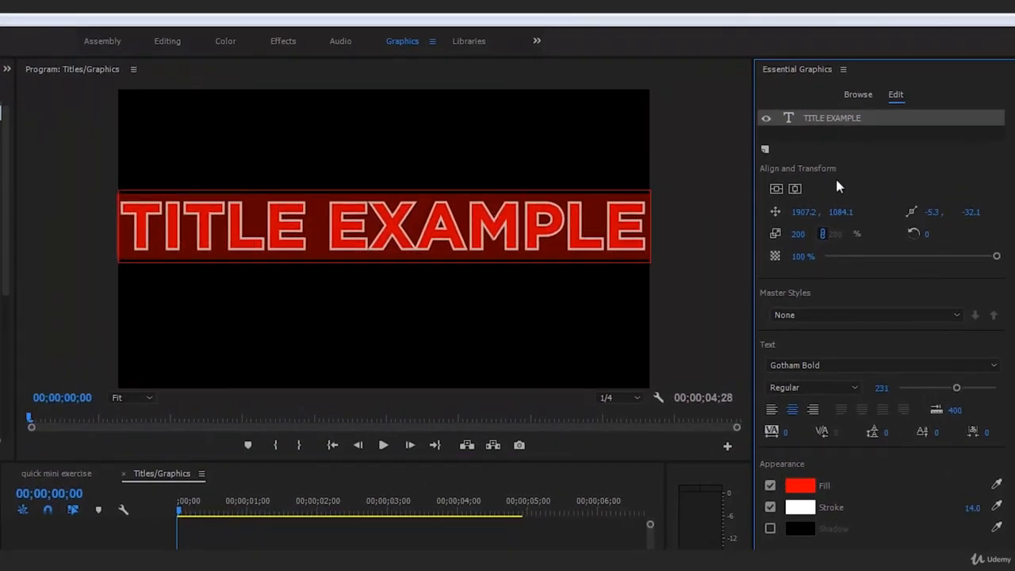
pyautogui.click(796, 190)
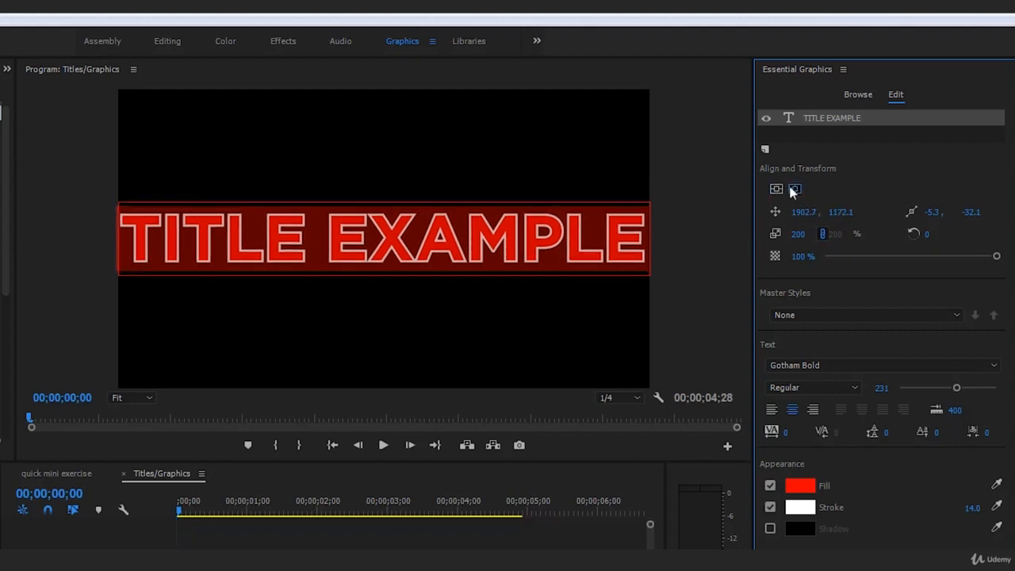
pyautogui.click(712, 429)
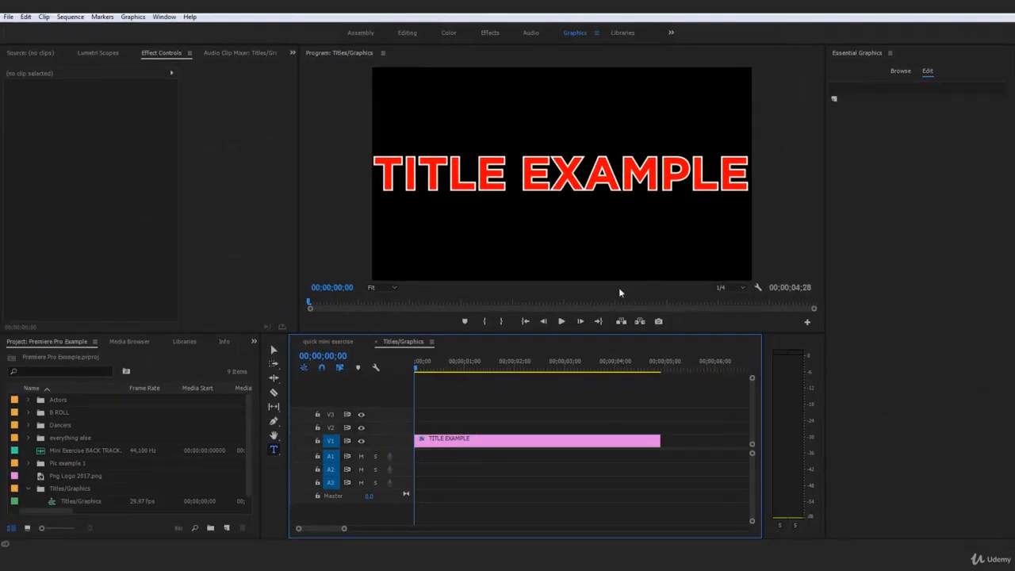
# - Set the title text's font size to 207, centre it in the frame again and deselect the graphic
pyautogui.click(696, 159)
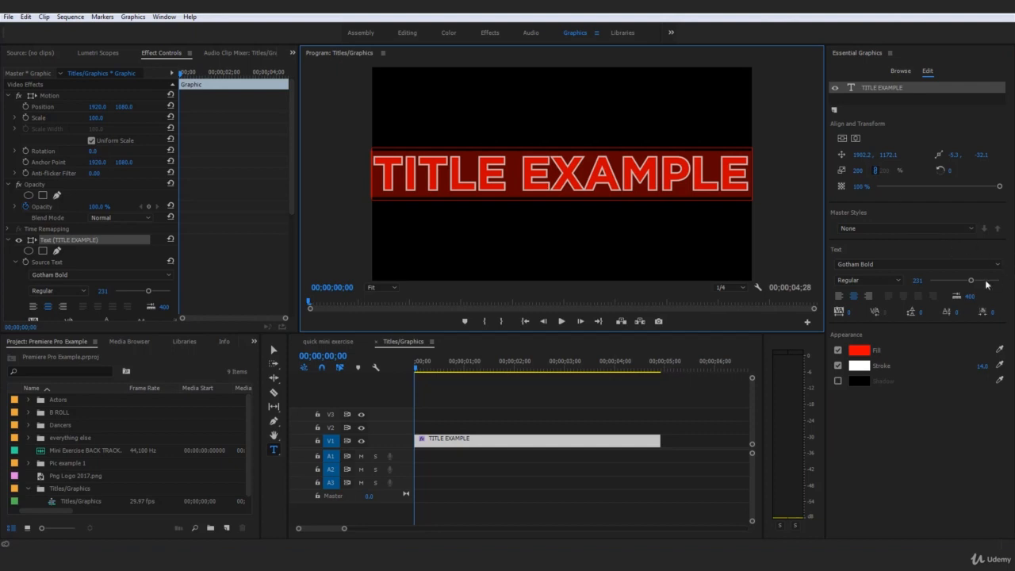
pyautogui.moveTo(973, 283); pyautogui.dragTo(967, 283)
pyautogui.click(856, 138)
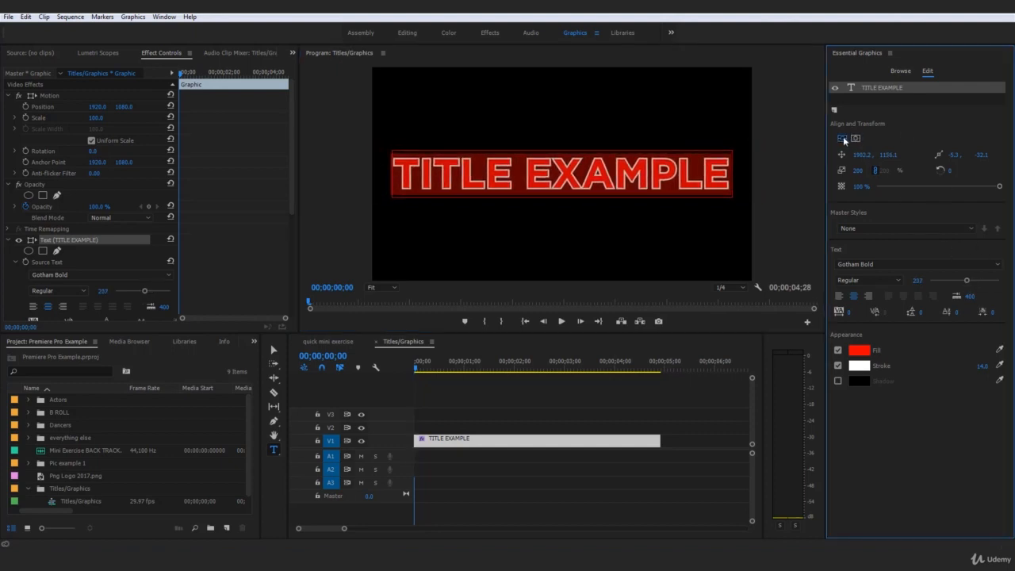
pyautogui.click(704, 400)
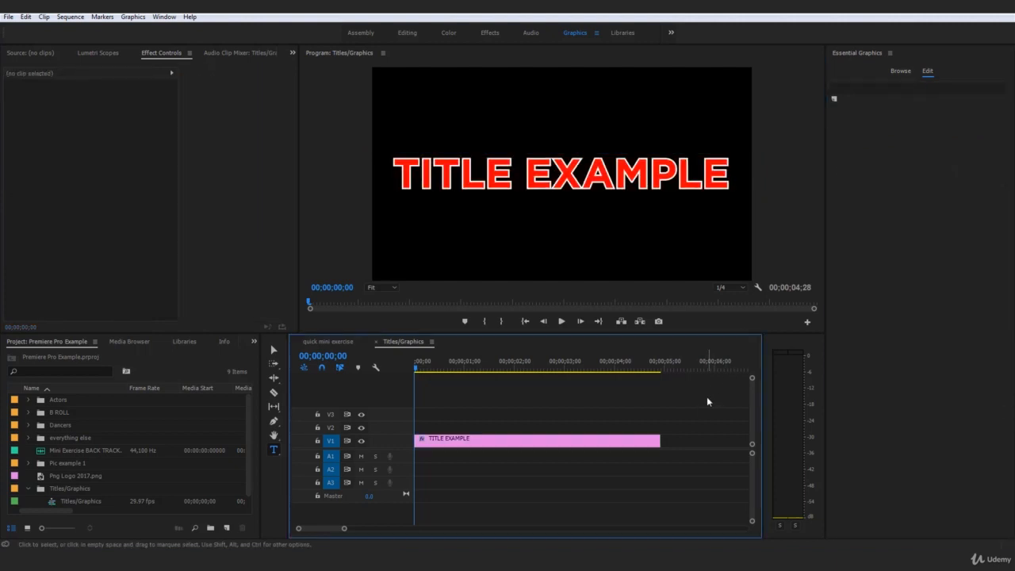
# - Select the whole title text and reduce its font size to 140
pyautogui.doubleClick(611, 164)
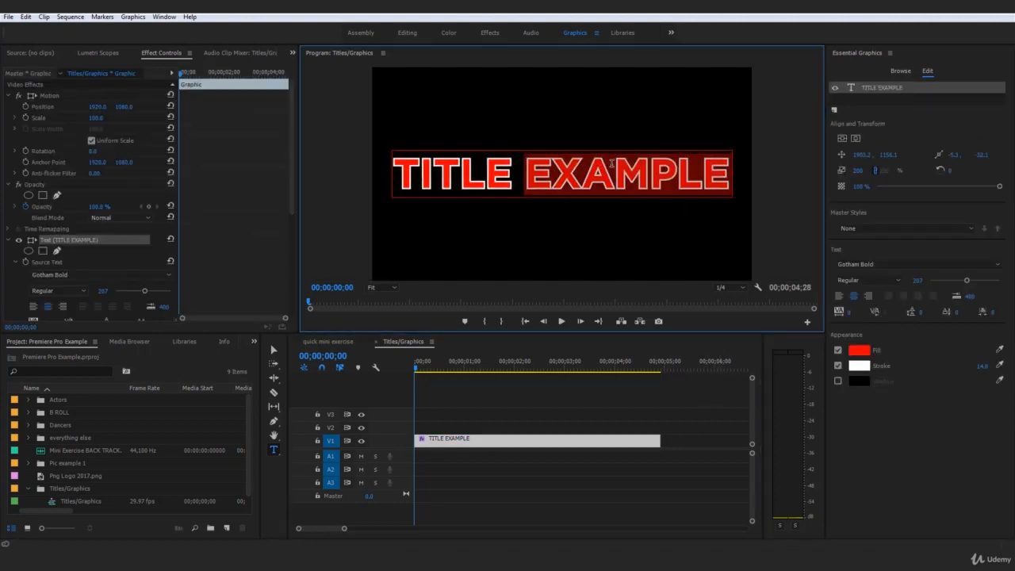
pyautogui.hotkey('ctrl', 'a')
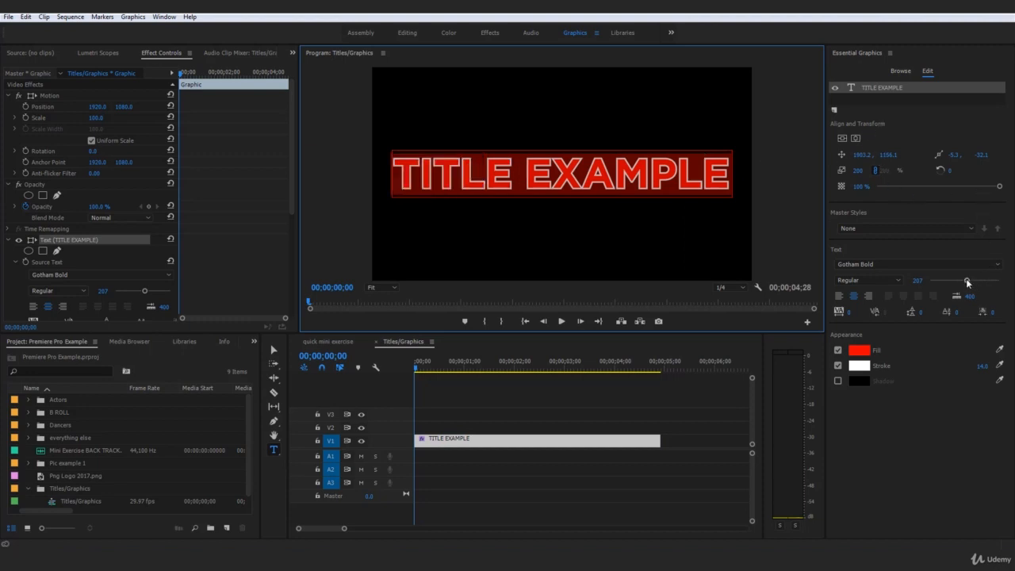
pyautogui.moveTo(967, 282); pyautogui.dragTo(954, 281)
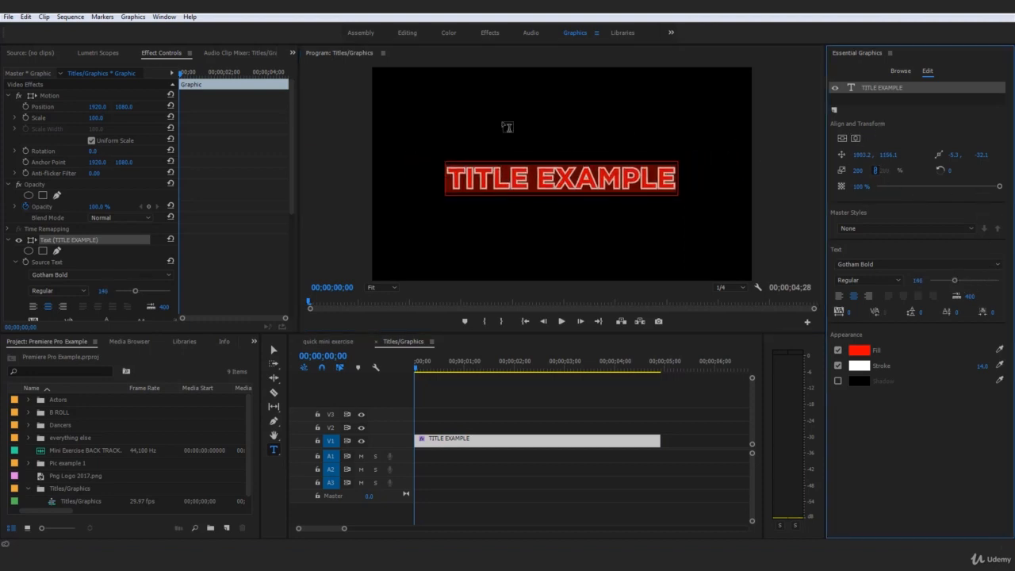
# - Try moving the title text to the lower-left corner of the frame, undo the move and deselect the graphic
pyautogui.click(274, 349)
pyautogui.moveTo(634, 184); pyautogui.dragTo(567, 264)
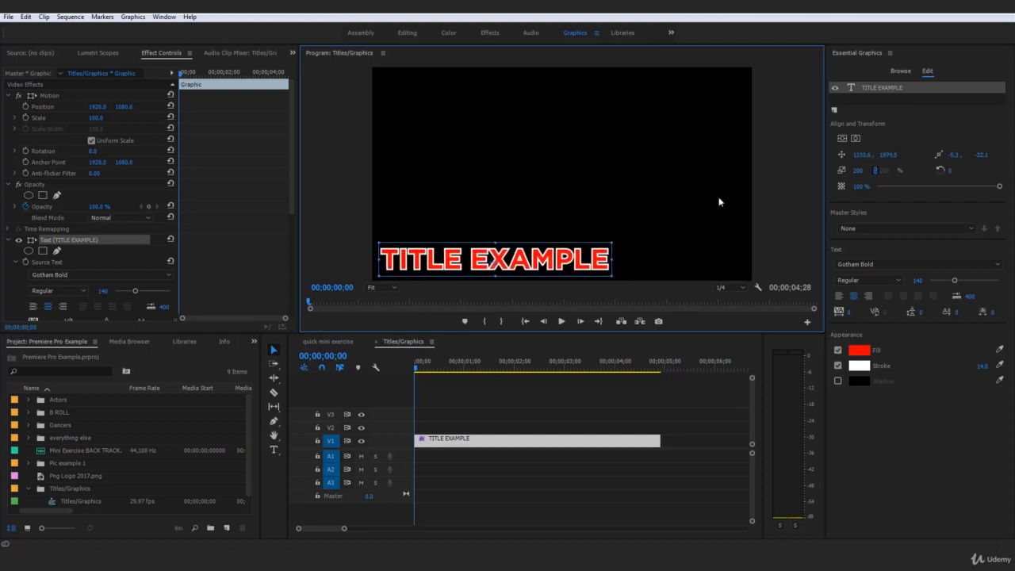
pyautogui.hotkey('ctrl', 'z')
pyautogui.click(626, 418)
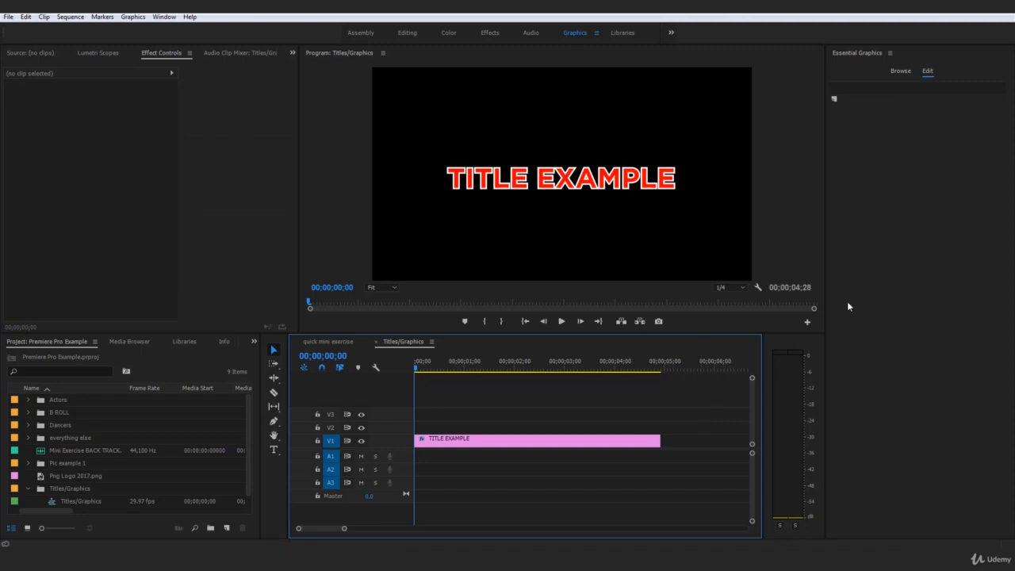
# - Delete the title graphic from track V1 so the sequence is empty
pyautogui.click(643, 172)
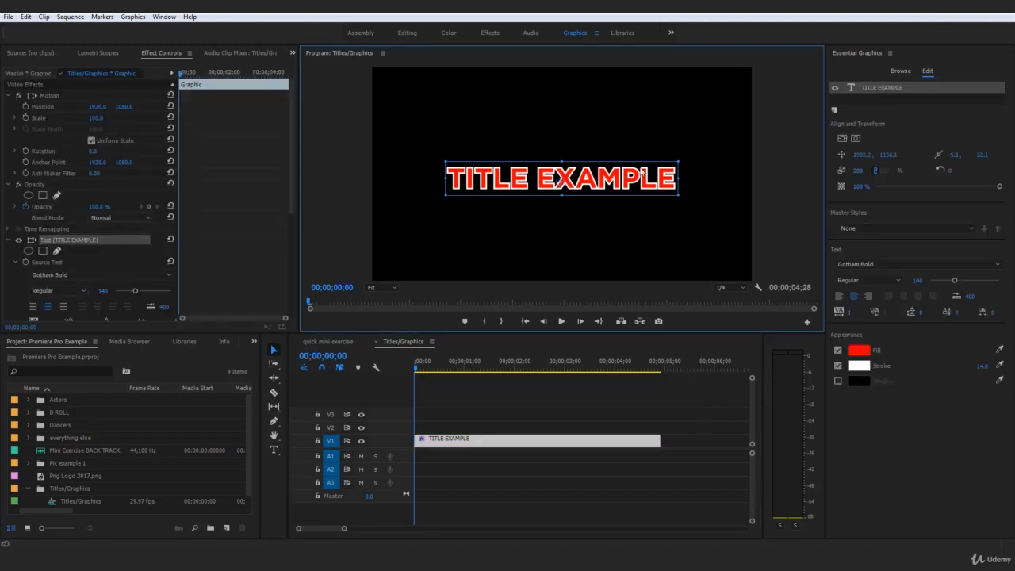
pyautogui.click(637, 405)
pyautogui.moveTo(590, 477); pyautogui.dragTo(531, 403)
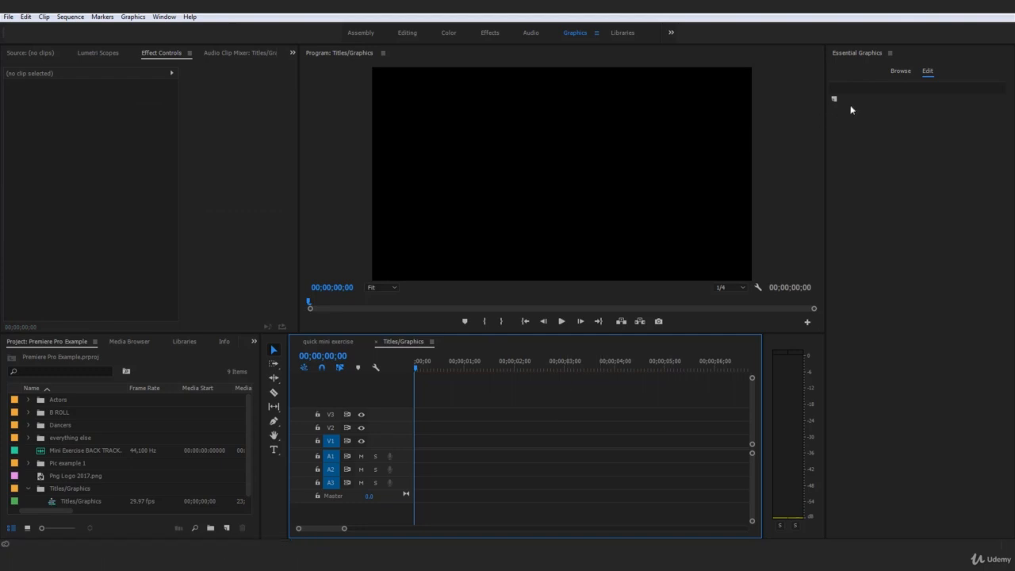
# - Place the Basic Lower Third template from the template library at the start of track V1
pyautogui.click(901, 73)
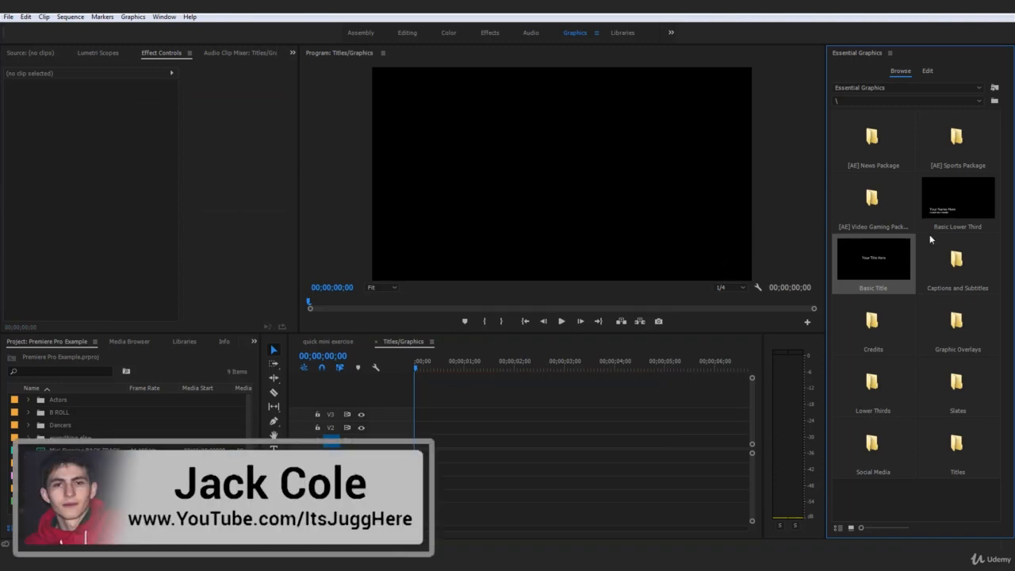
pyautogui.click(945, 195)
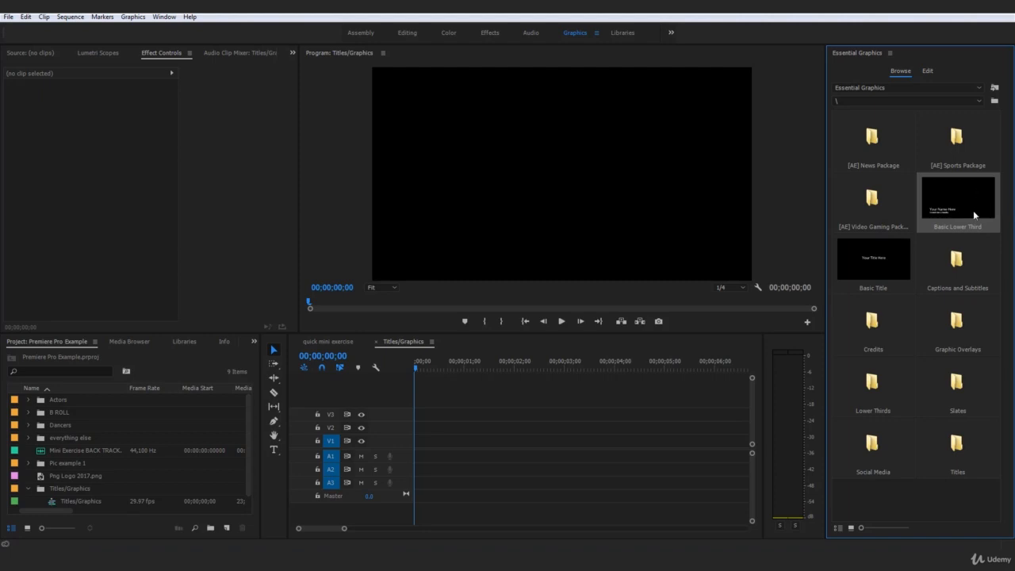
pyautogui.moveTo(593, 468); pyautogui.dragTo(417, 441)
# - Play the lower third briefly, check its second text line and return the playhead to the sequence start
pyautogui.press('space')
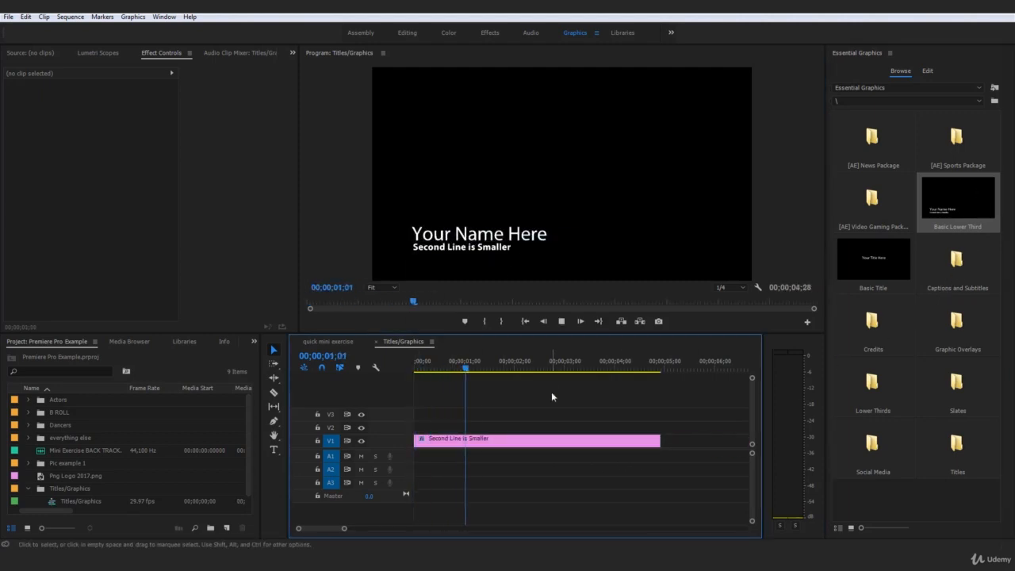
pyautogui.press('space')
pyautogui.click(486, 249)
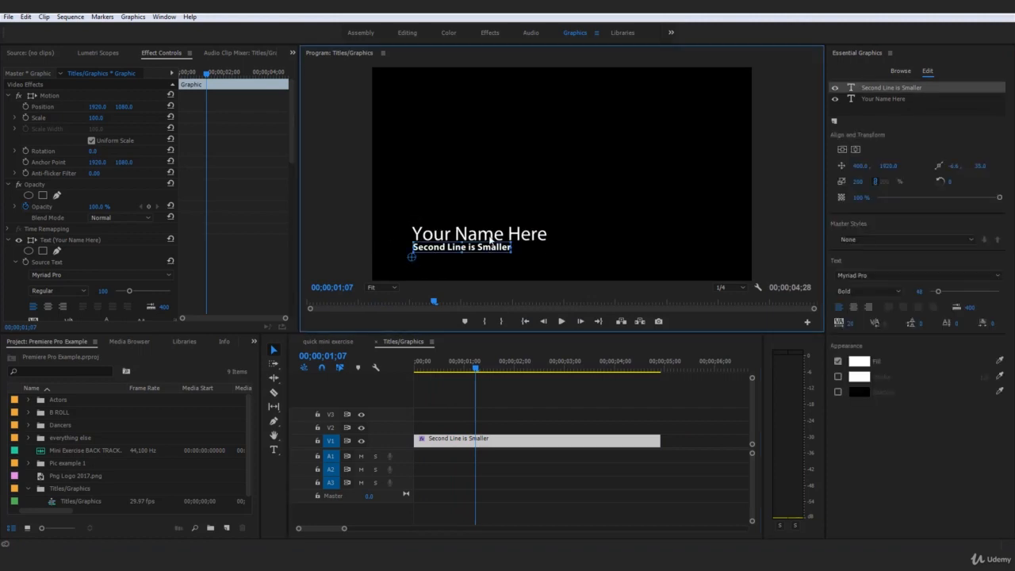
pyautogui.click(531, 408)
pyautogui.press('Home')
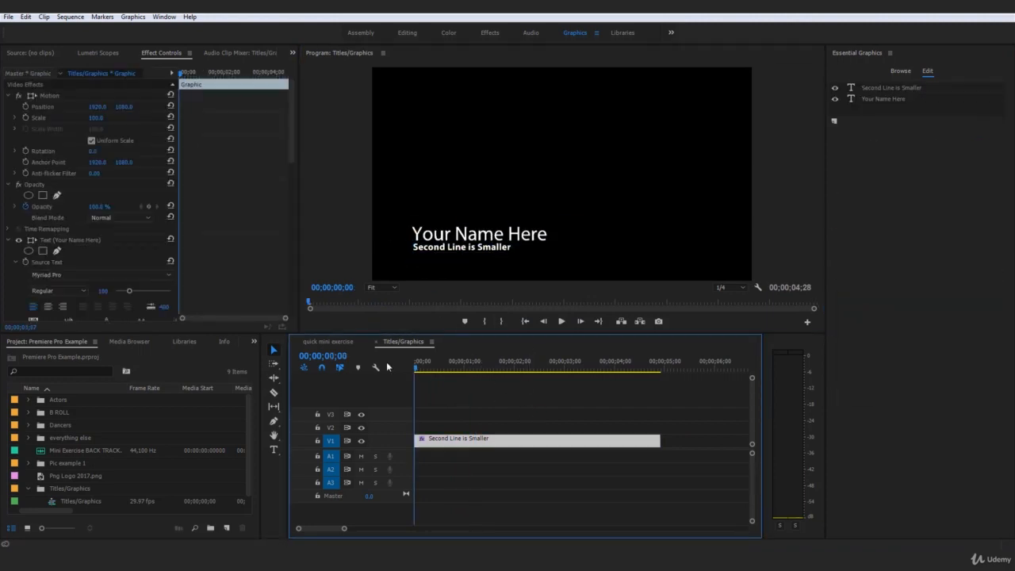
# - Replace the lower third's "Your Name Here" line with the tutor's first name in capitals
pyautogui.click(498, 235)
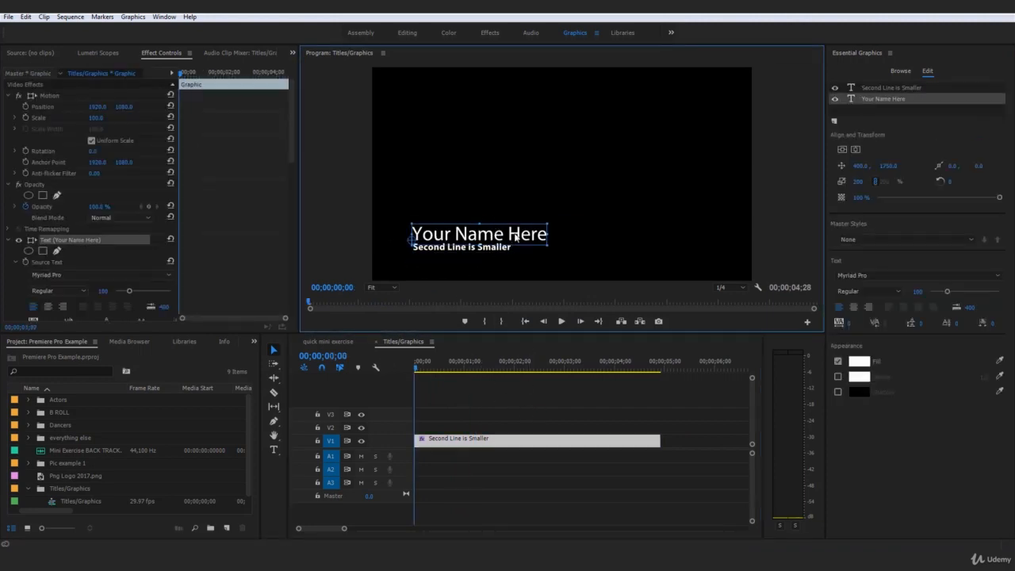
pyautogui.click(273, 448)
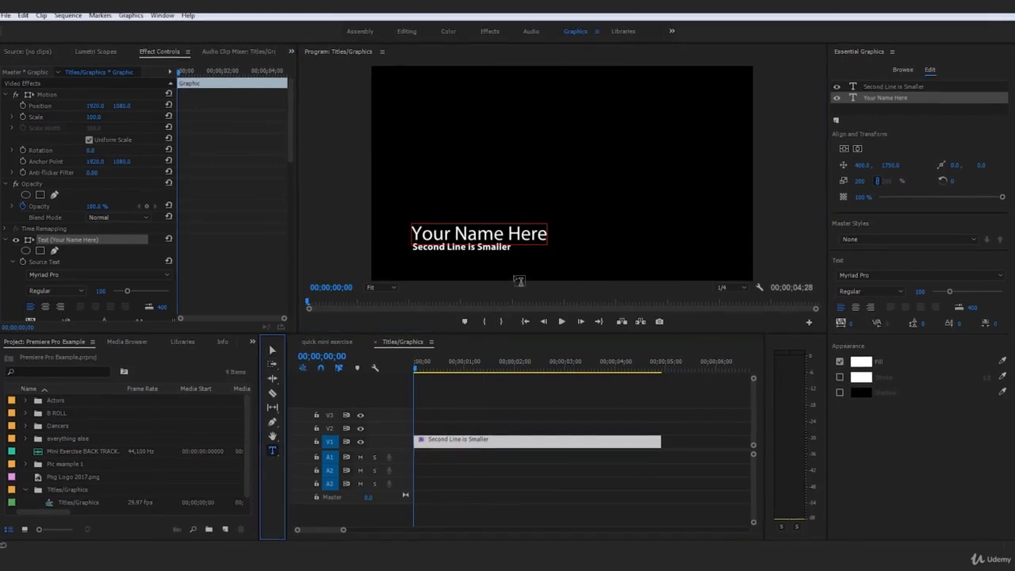
pyautogui.doubleClick(527, 234)
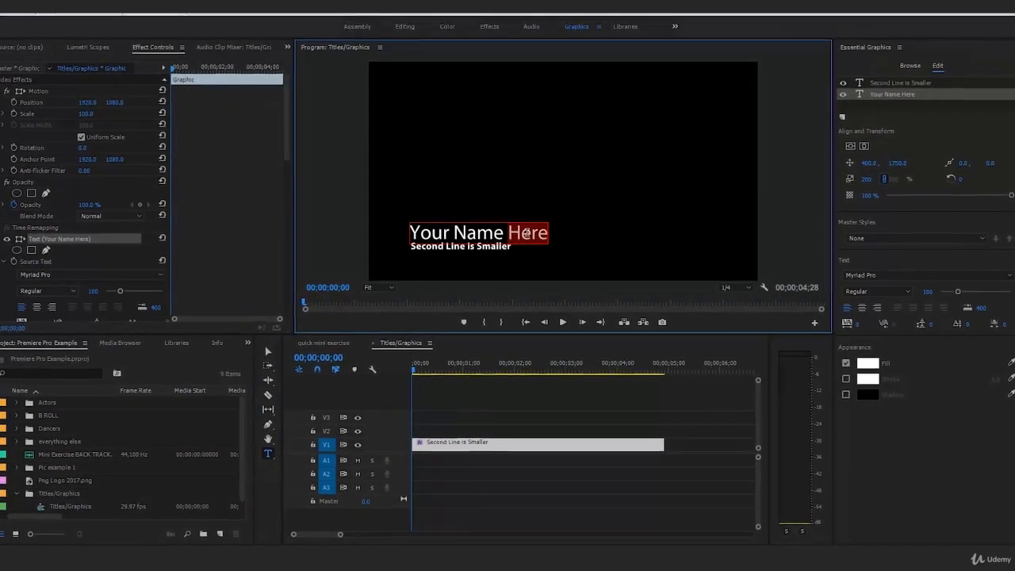
pyautogui.click(528, 232)
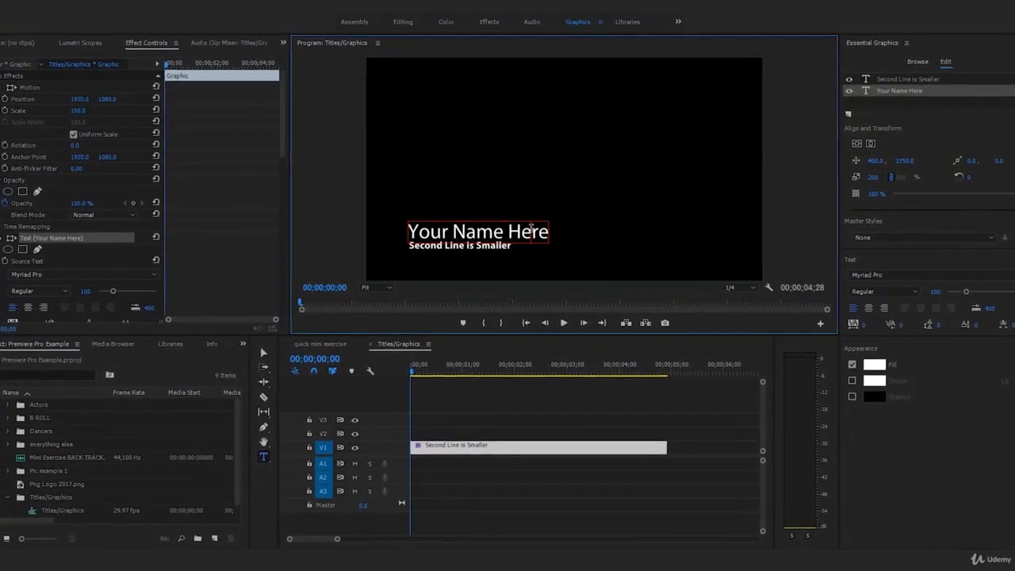
pyautogui.tripleClick(530, 229)
pyautogui.write('JACK')
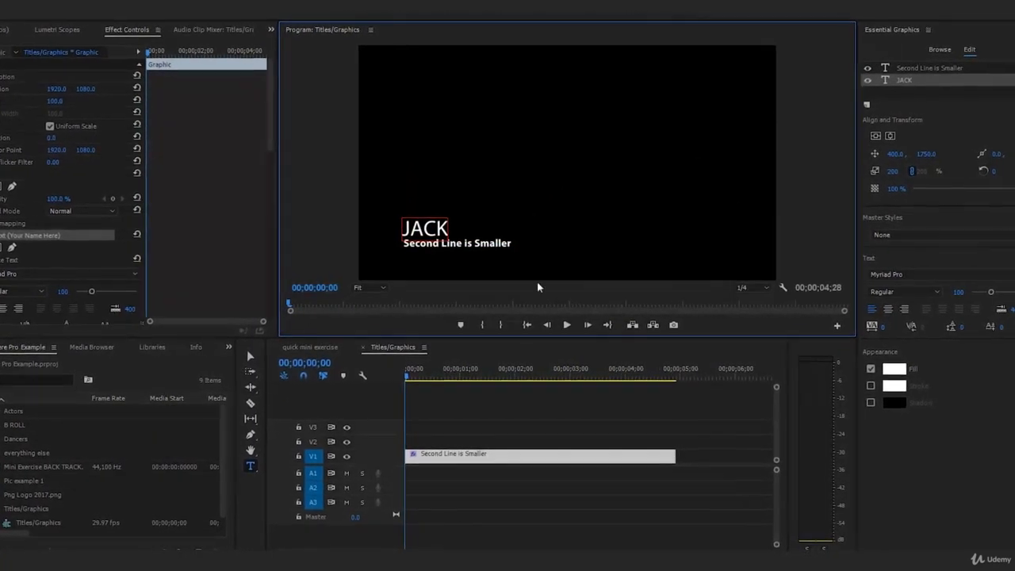
pyautogui.click(537, 437)
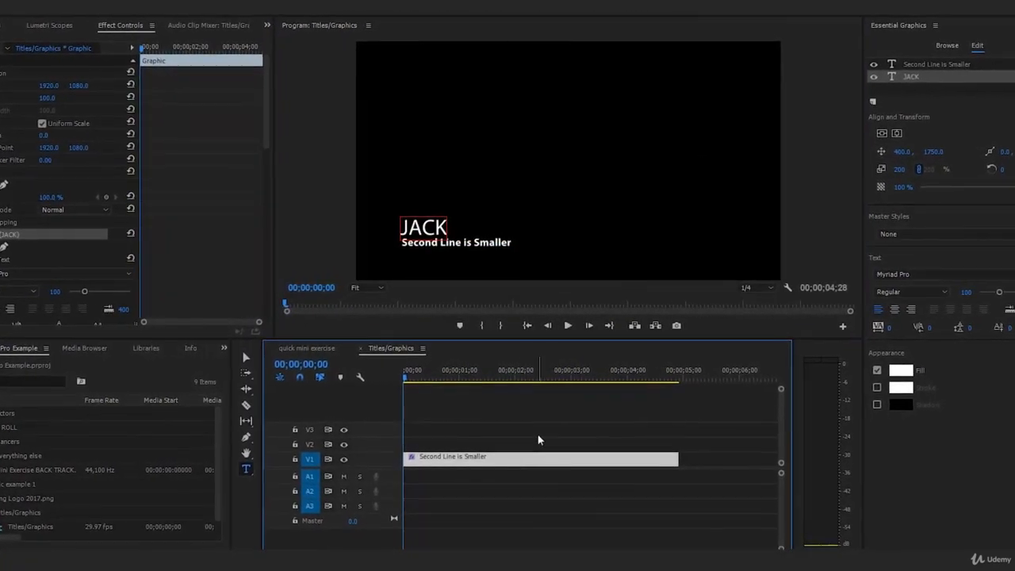
# - Replace the lower third's second line with "IS THE TUTOR FOR THIS COURSE" and deselect the graphic
pyautogui.click(470, 242)
pyautogui.tripleClick(469, 240)
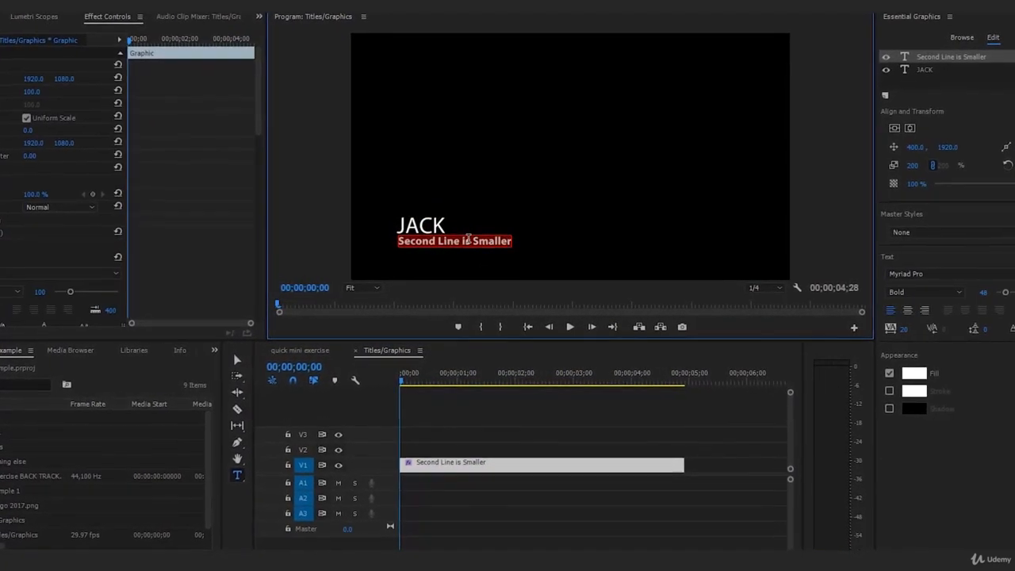
pyautogui.write('IS THE TUTOR')
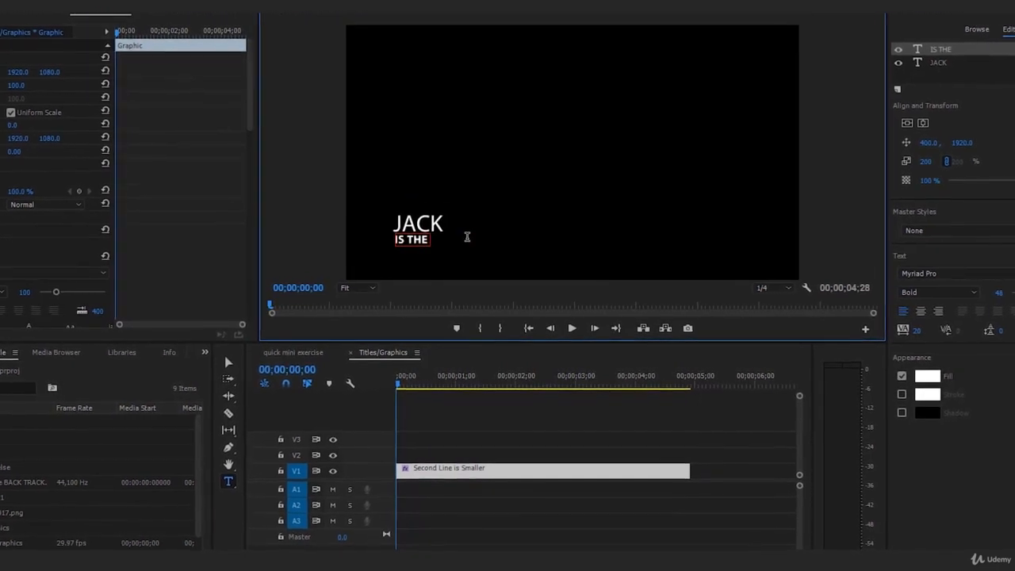
pyautogui.write(' FOR THIS')
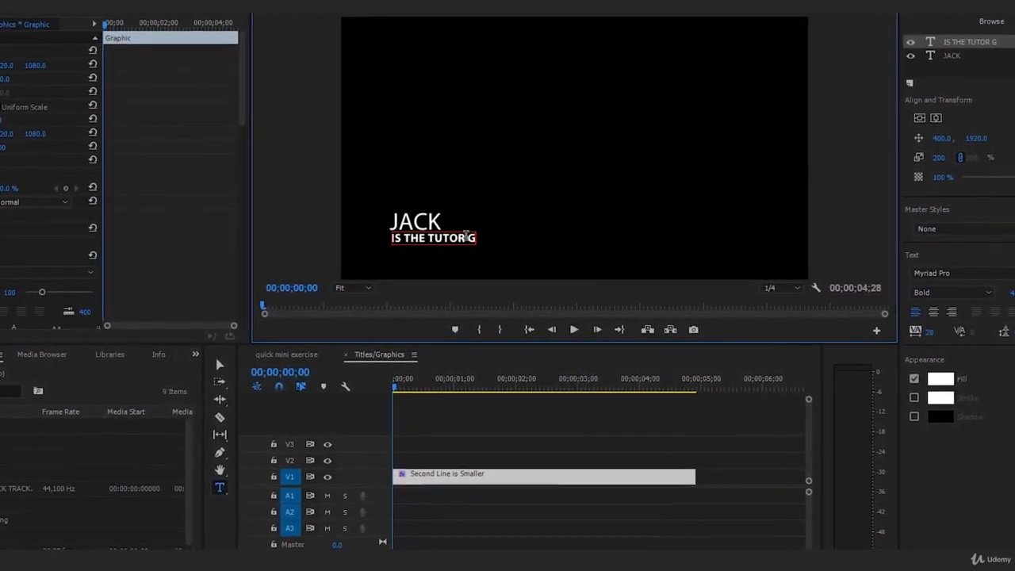
pyautogui.write(' COURSE')
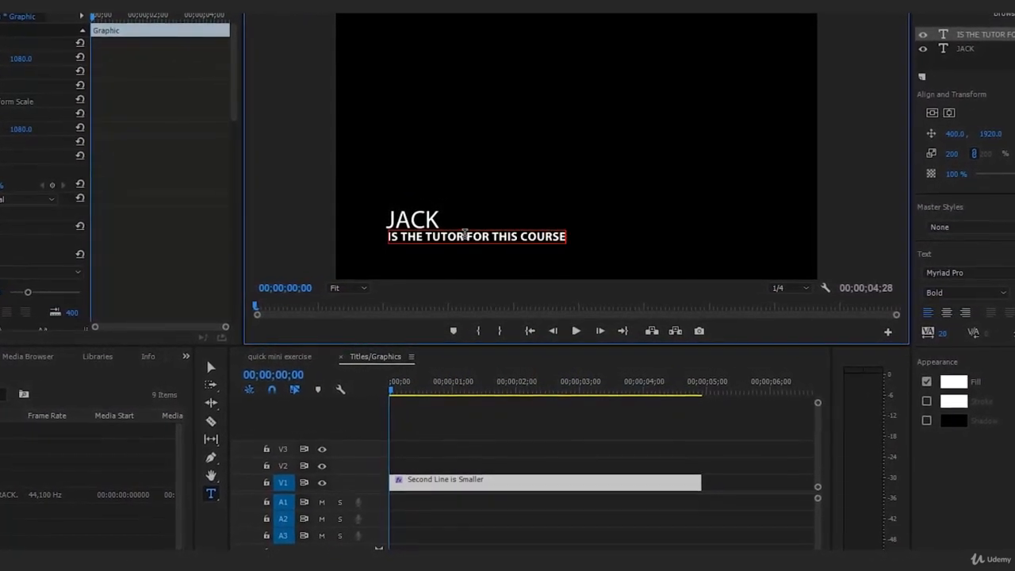
pyautogui.click(510, 456)
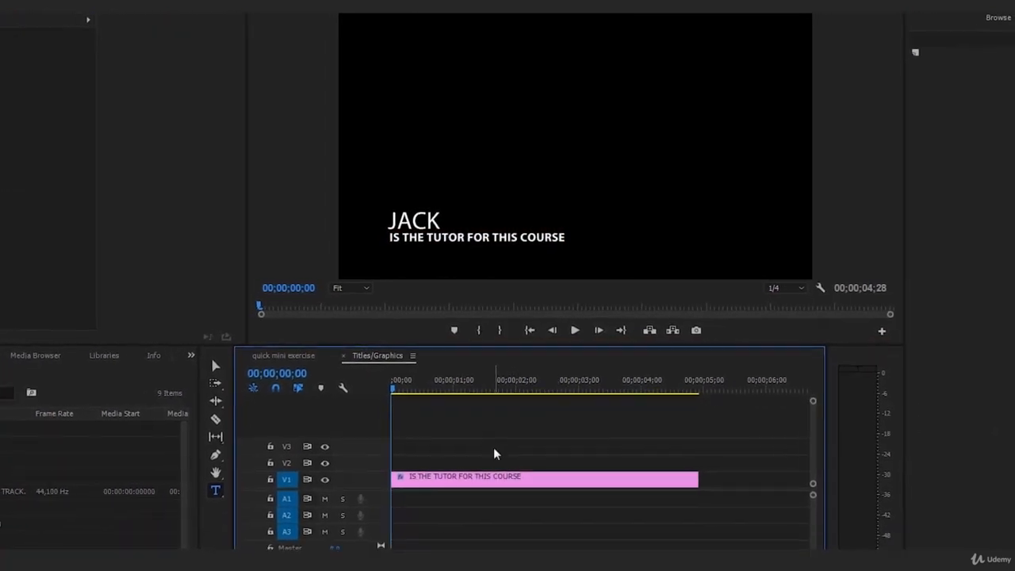
pyautogui.click(491, 451)
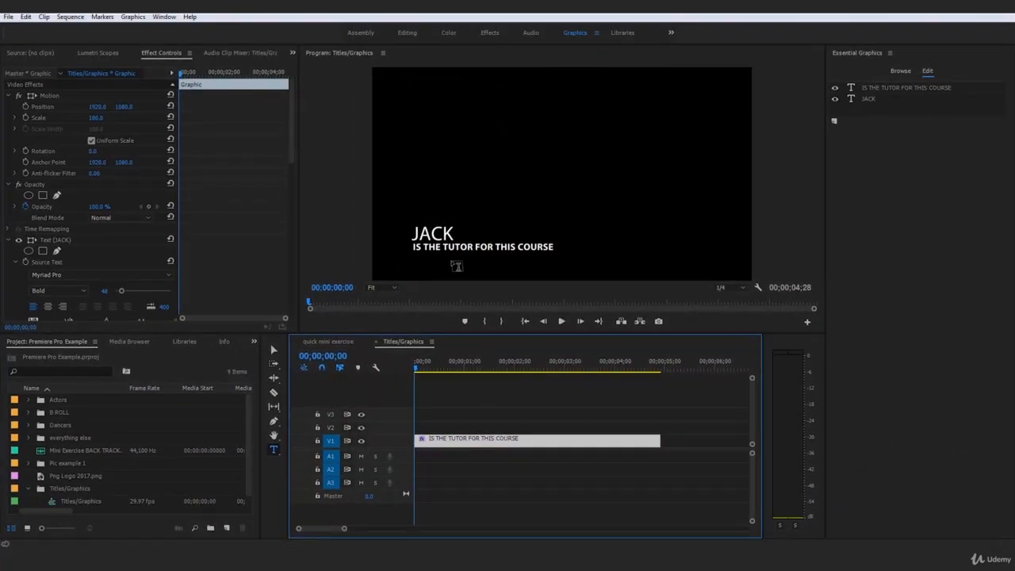
pyautogui.click(524, 397)
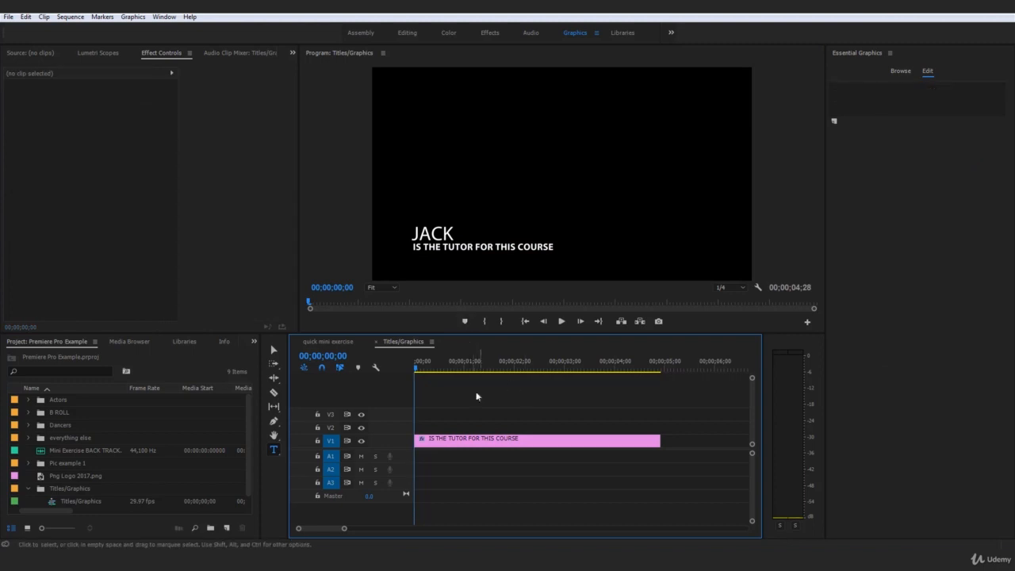
# - Return to the template library, leave the lower third deselected and open the Graphic Overlays folder
pyautogui.click(480, 442)
pyautogui.click(892, 71)
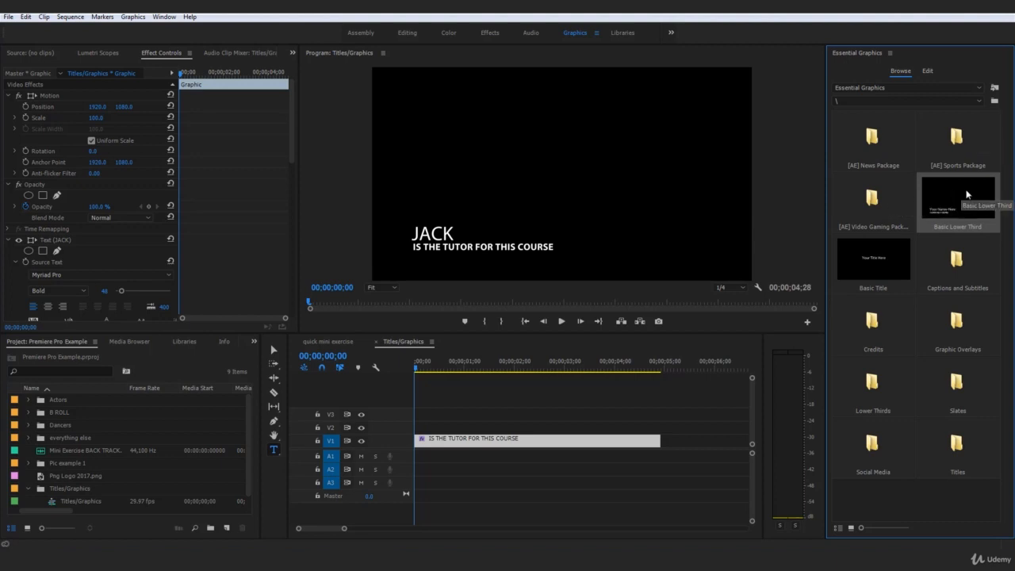
pyautogui.click(527, 405)
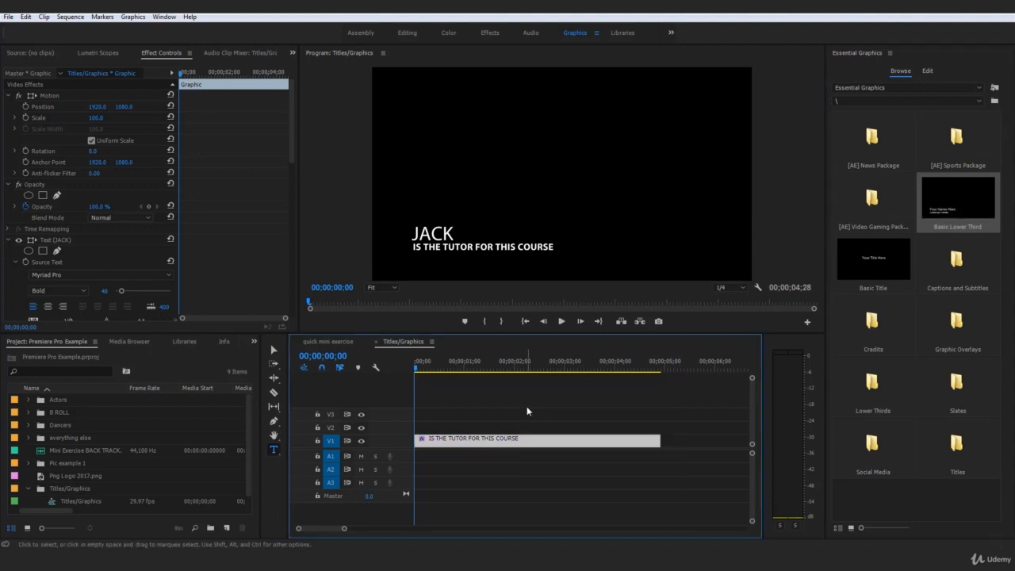
pyautogui.click(478, 401)
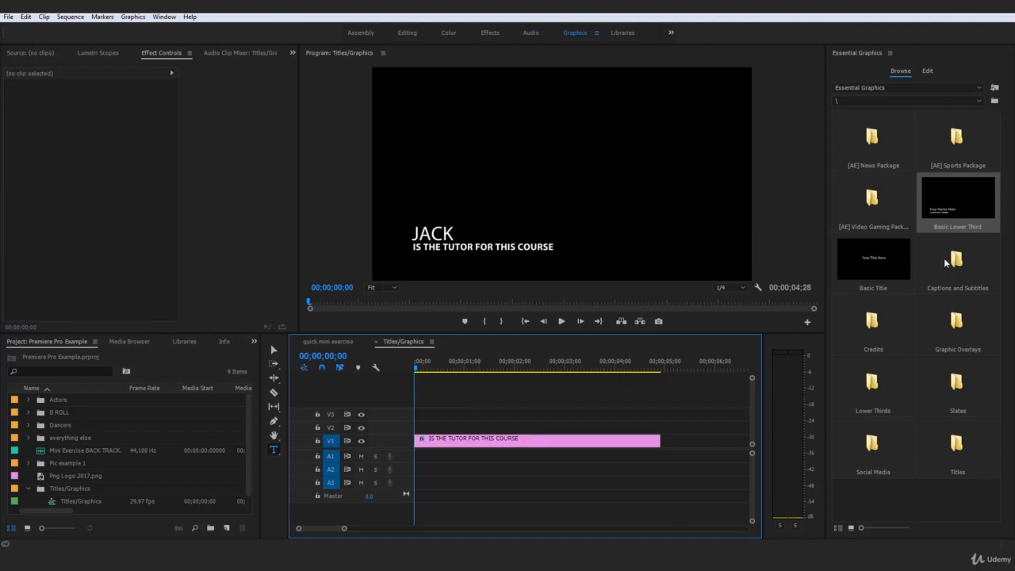
pyautogui.click(910, 303)
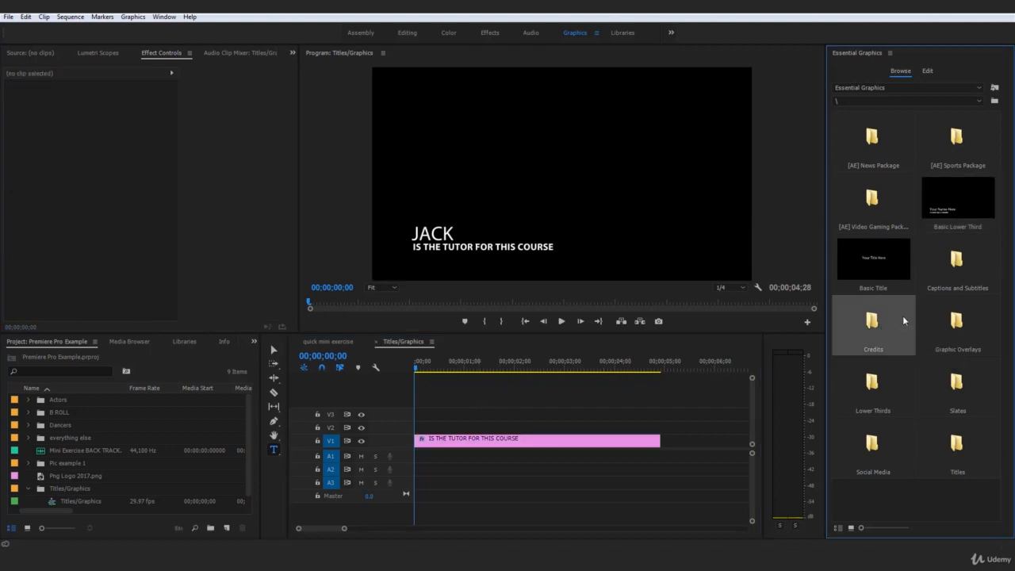
pyautogui.doubleClick(958, 317)
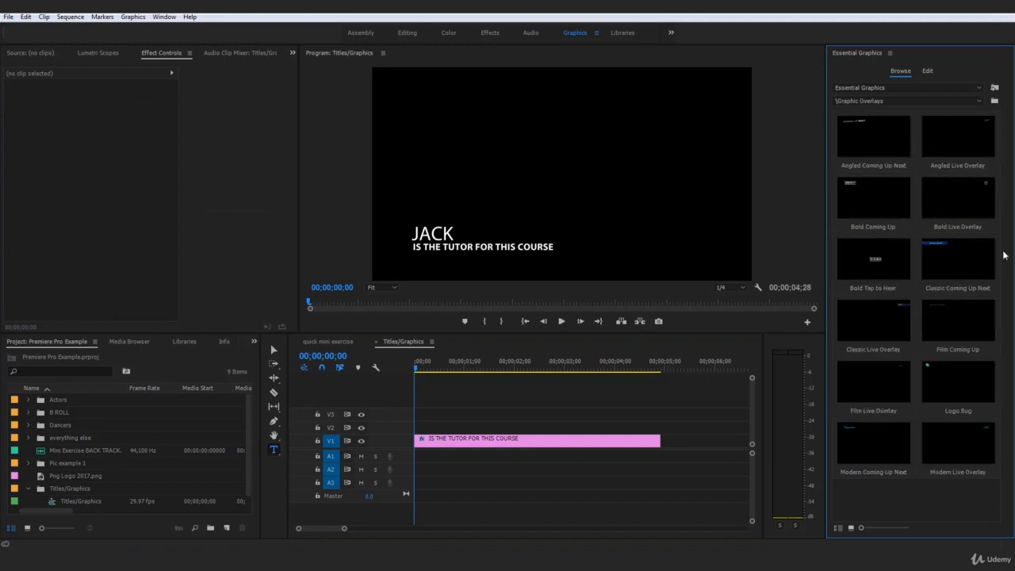
# - Switch to the Social Media templates and place the Subscribe template at the start of the timeline
pyautogui.click(889, 101)
pyautogui.click(890, 100)
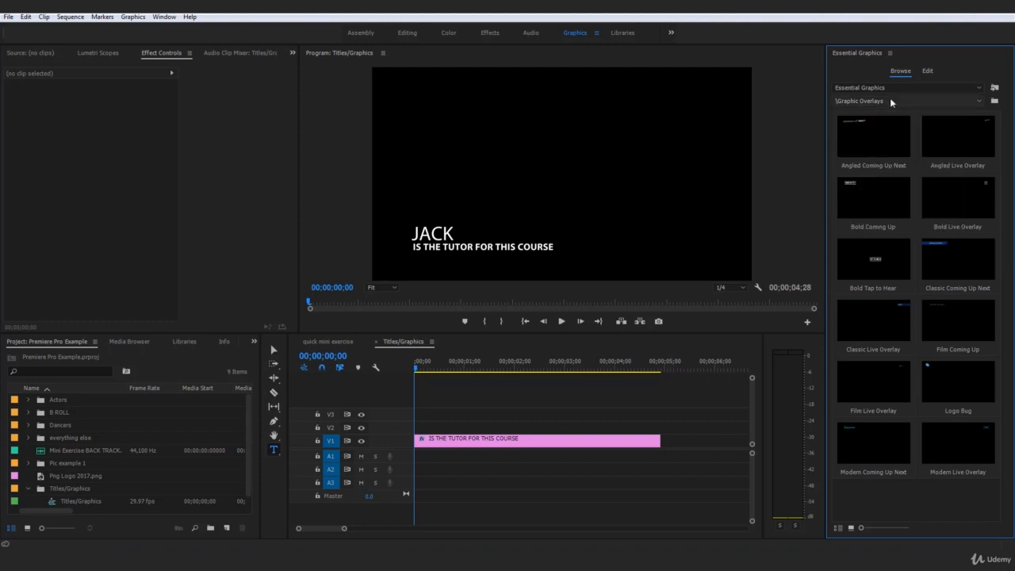
pyautogui.click(886, 101)
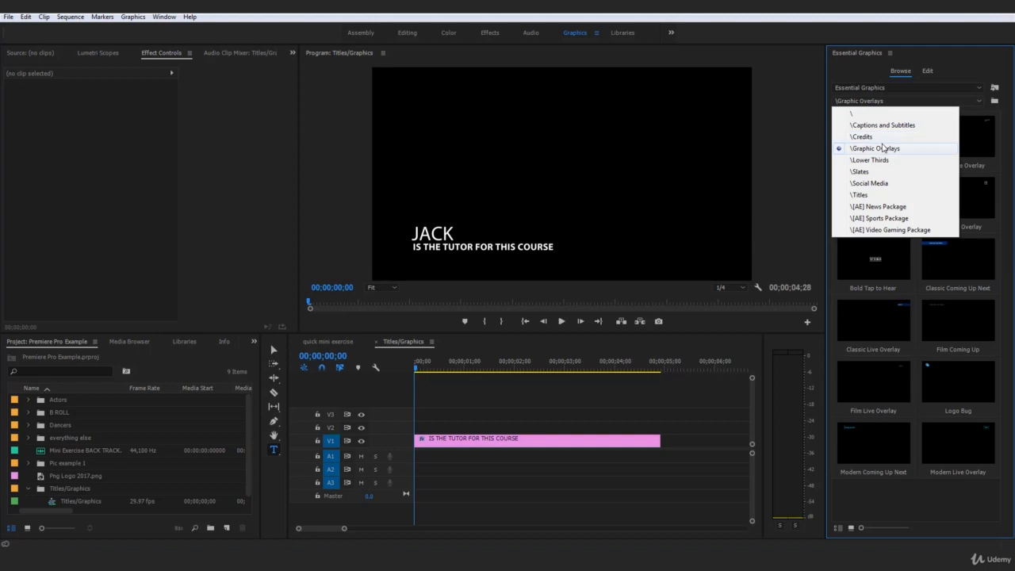
pyautogui.click(880, 184)
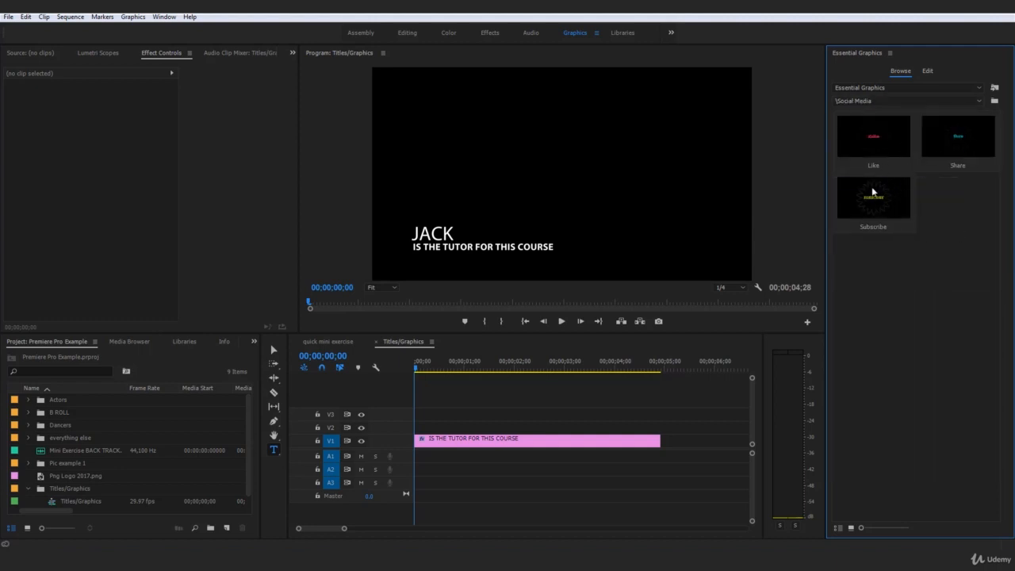
pyautogui.moveTo(872, 191); pyautogui.dragTo(418, 427)
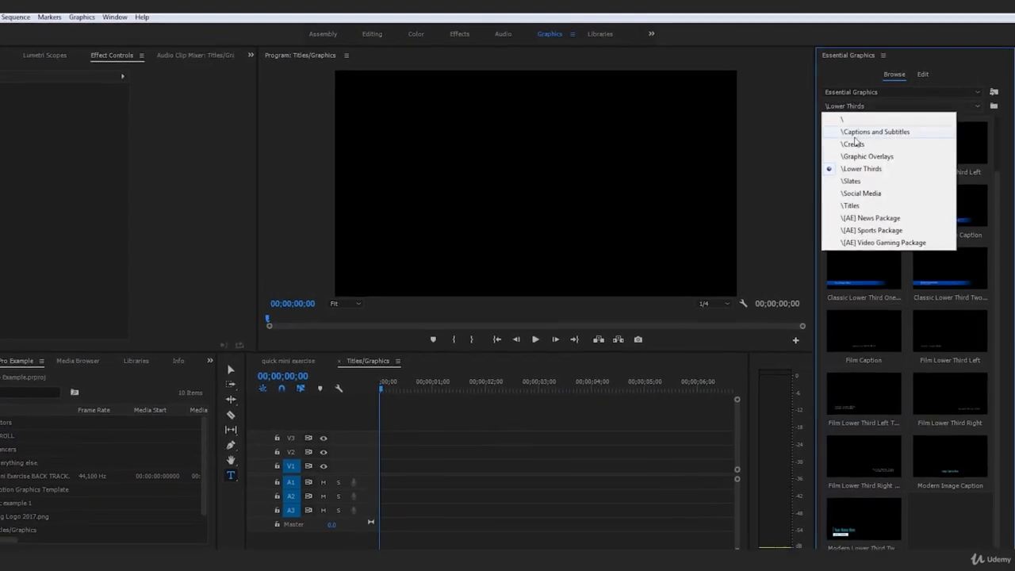
# - Show the templates in the Titles folder and check the library source options without changing them
pyautogui.click(850, 206)
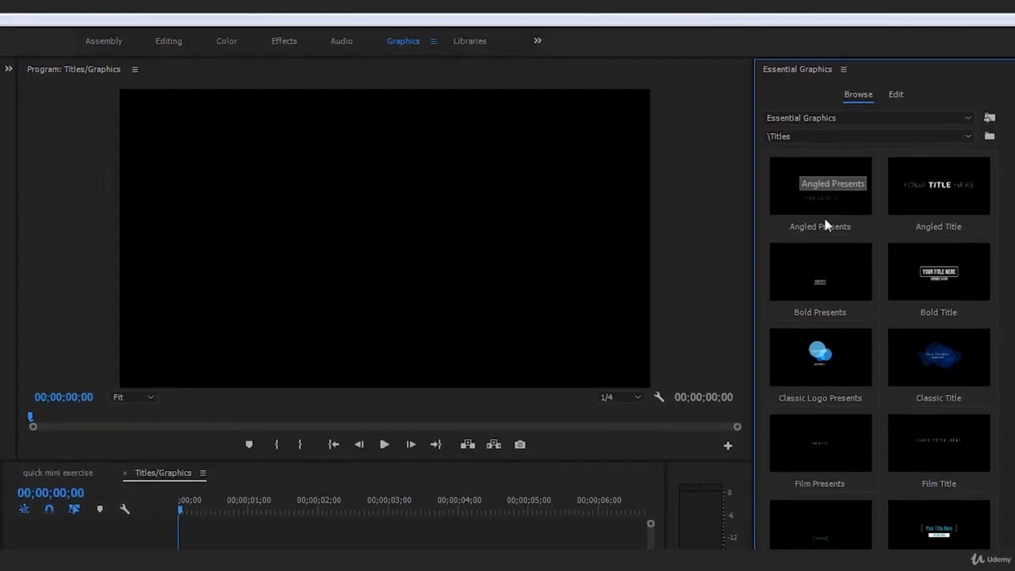
pyautogui.click(858, 118)
pyautogui.click(849, 117)
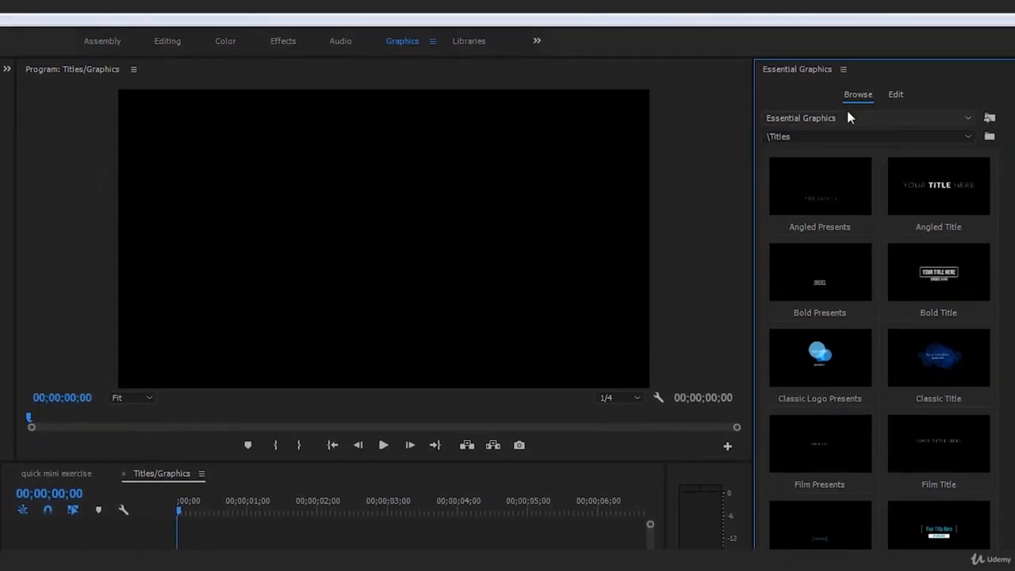
# - Place the Basic Title template from the library's root folder at the start of track V1, then select and deselect its title text
pyautogui.click(847, 137)
pyautogui.click(855, 156)
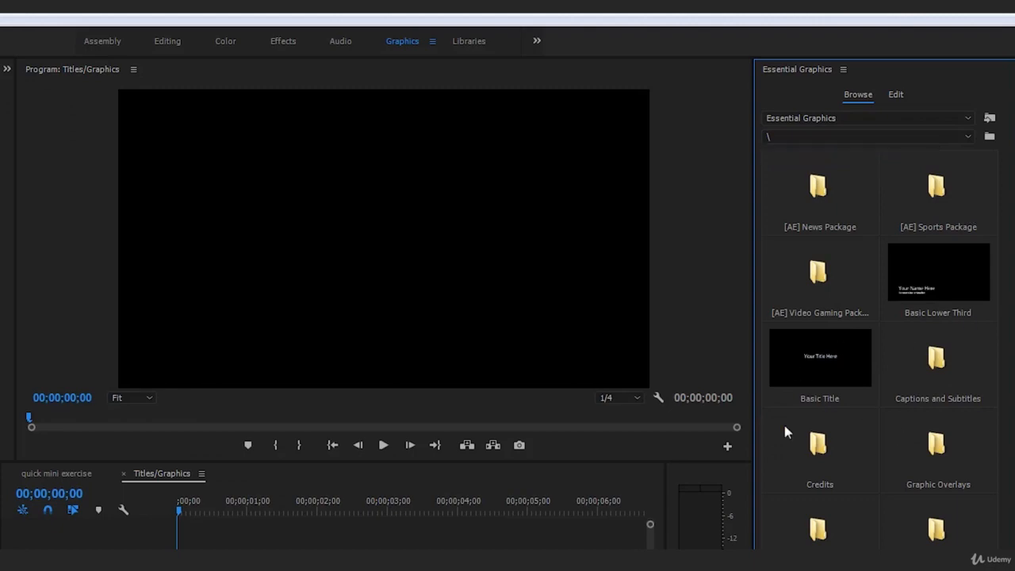
pyautogui.moveTo(821, 356); pyautogui.dragTo(311, 516)
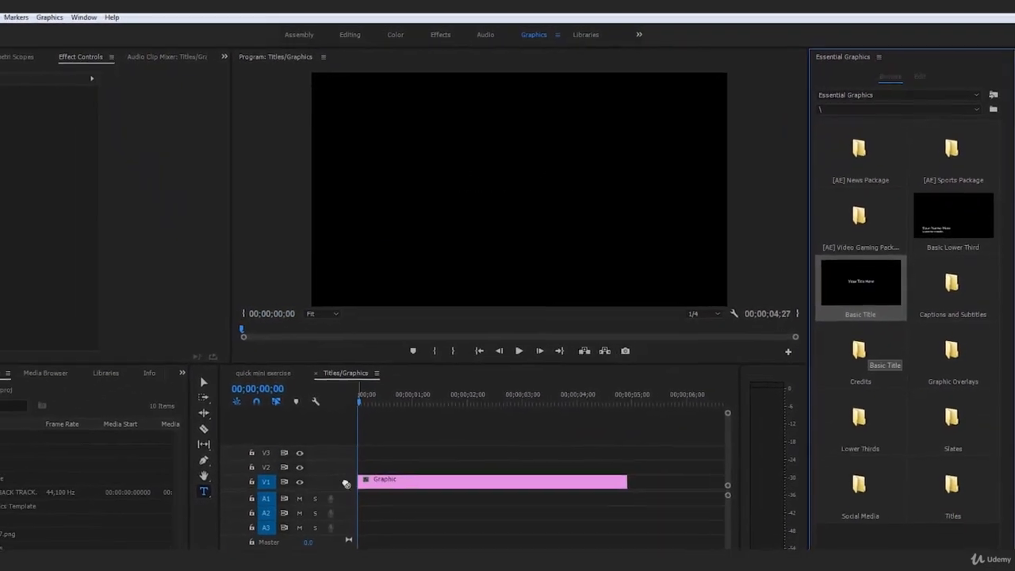
pyautogui.click(575, 169)
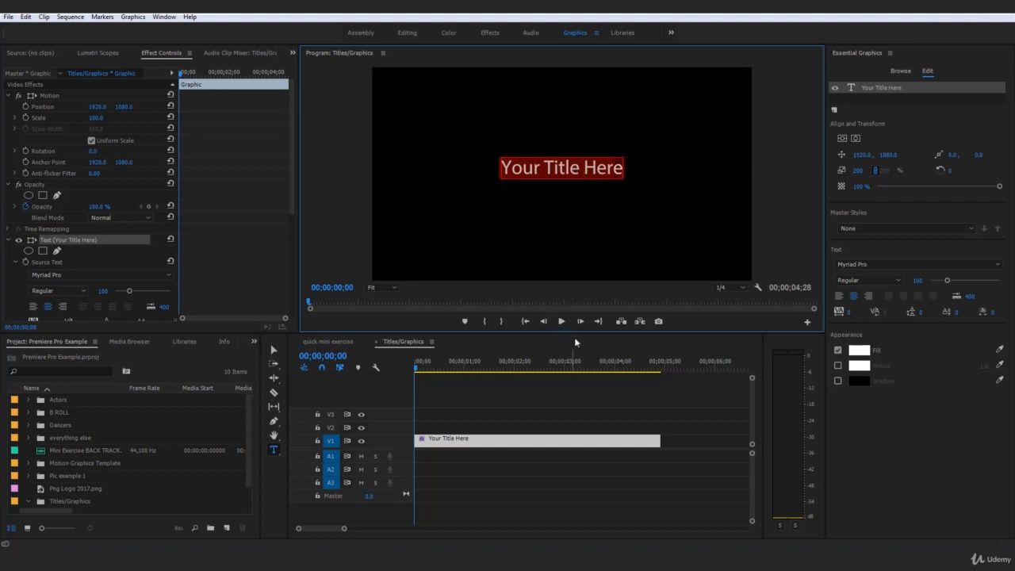
pyautogui.click(566, 411)
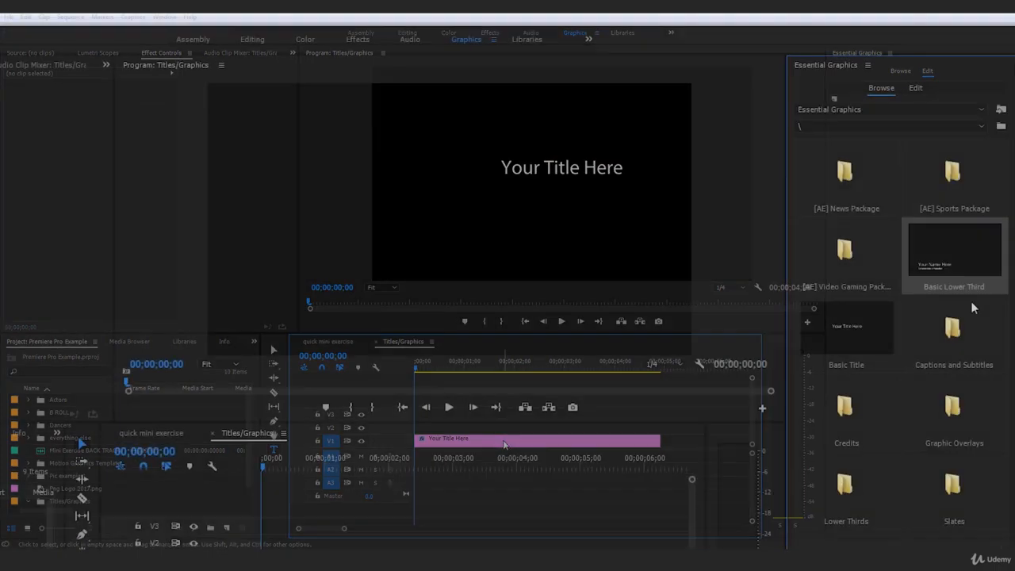
# - Place the Basic Lower Third template at the start of track V1 and select the "TITLE EXAMPLE" text in the preview
pyautogui.moveTo(955, 238); pyautogui.dragTo(317, 531)
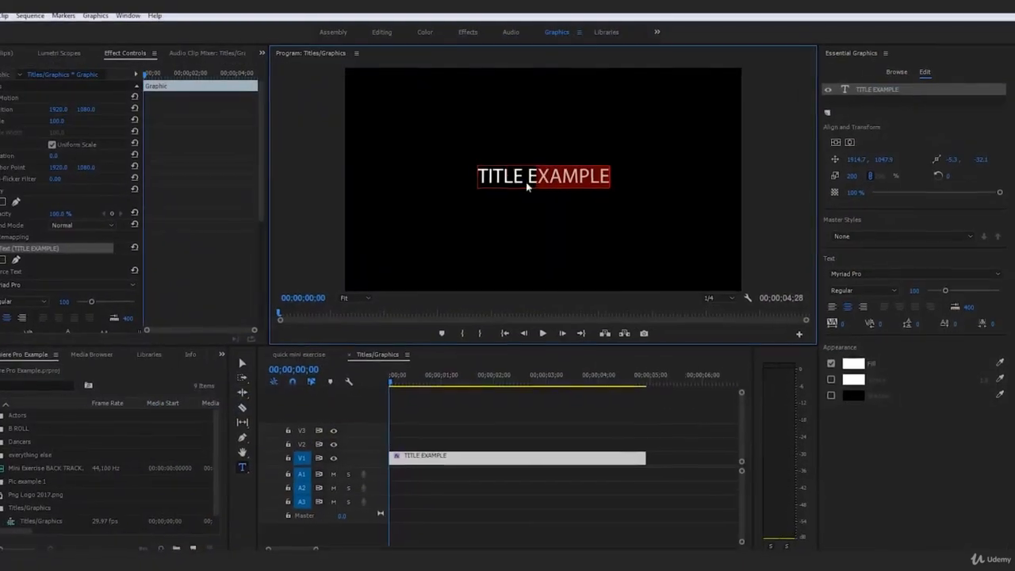
pyautogui.moveTo(527, 184); pyautogui.dragTo(478, 178)
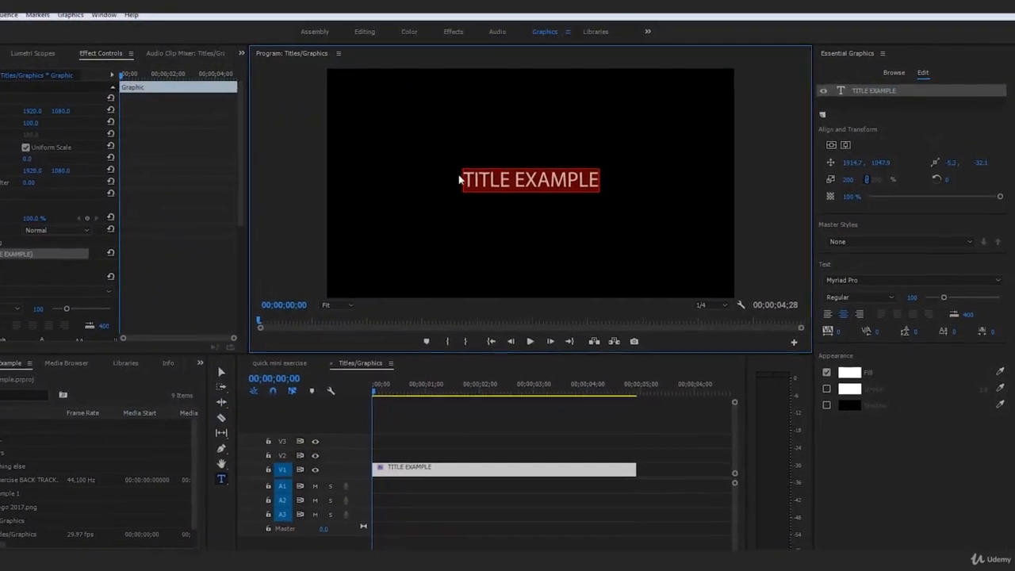